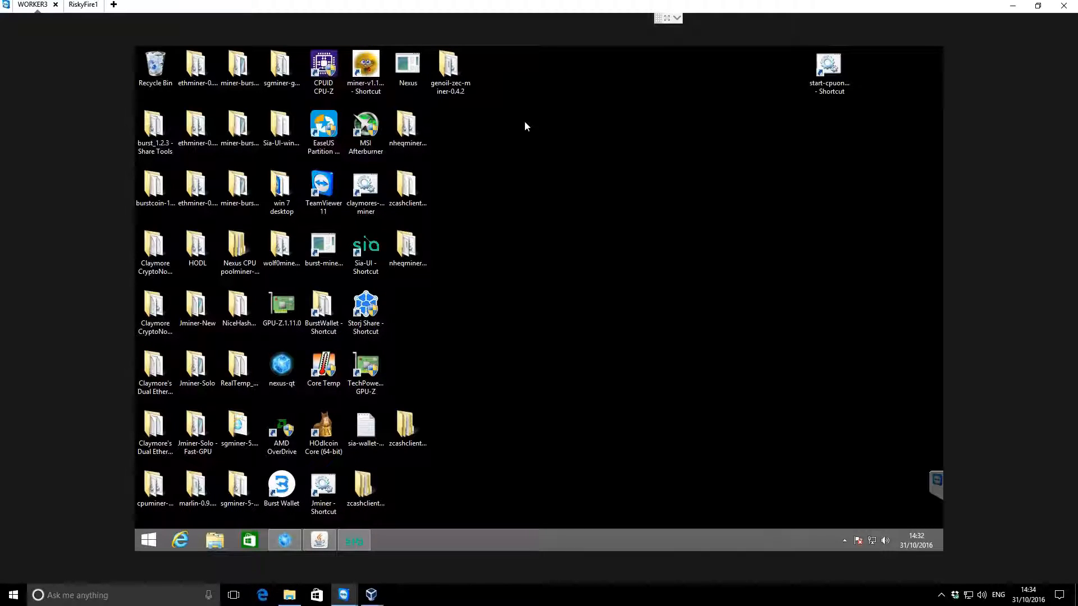
Open Internet Explorer on the remote machine and search Google for "genoil zecminer"
{"action": "left_click", "coordinate": [449, 66]}
{"action": "left_click", "coordinate": [510, 158]}
{"action": "left_click", "coordinate": [182, 540]}
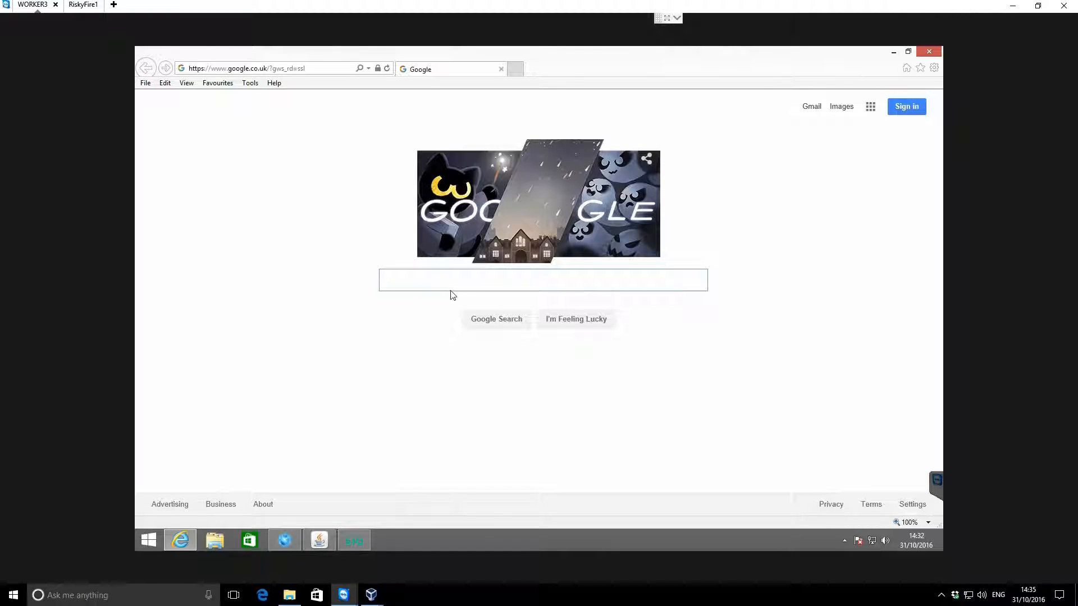
{"action": "type", "text": "genoil"}
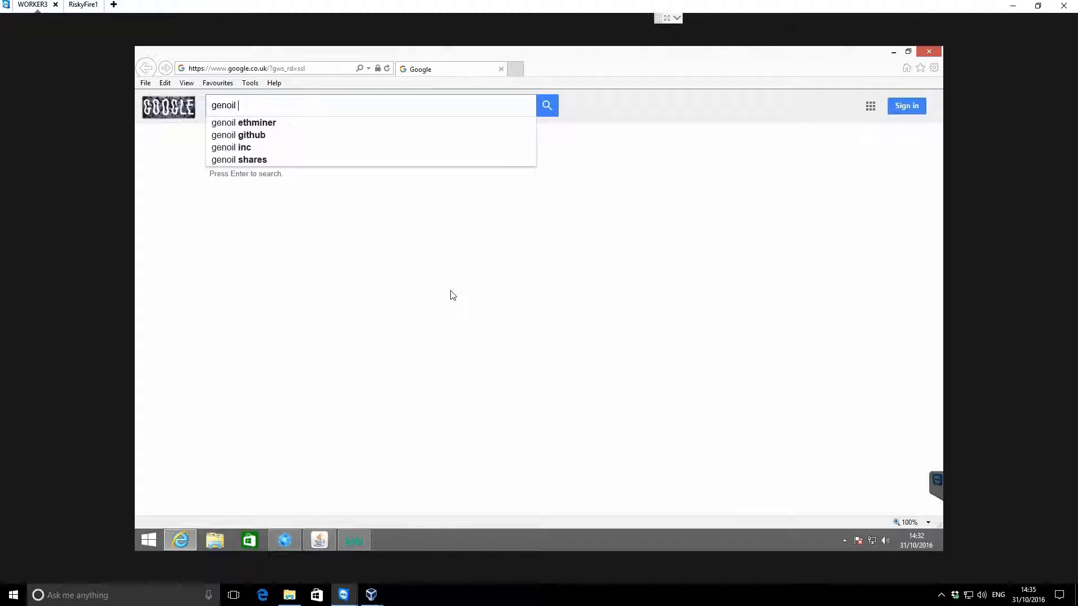
{"action": "type", "text": " z"}
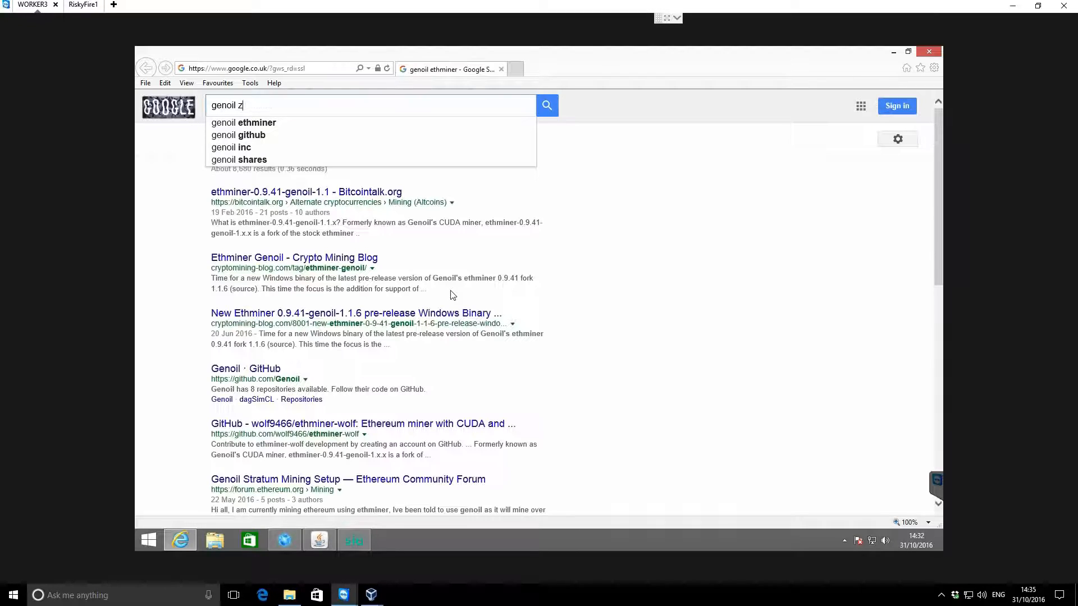
{"action": "type", "text": "ecminer"}
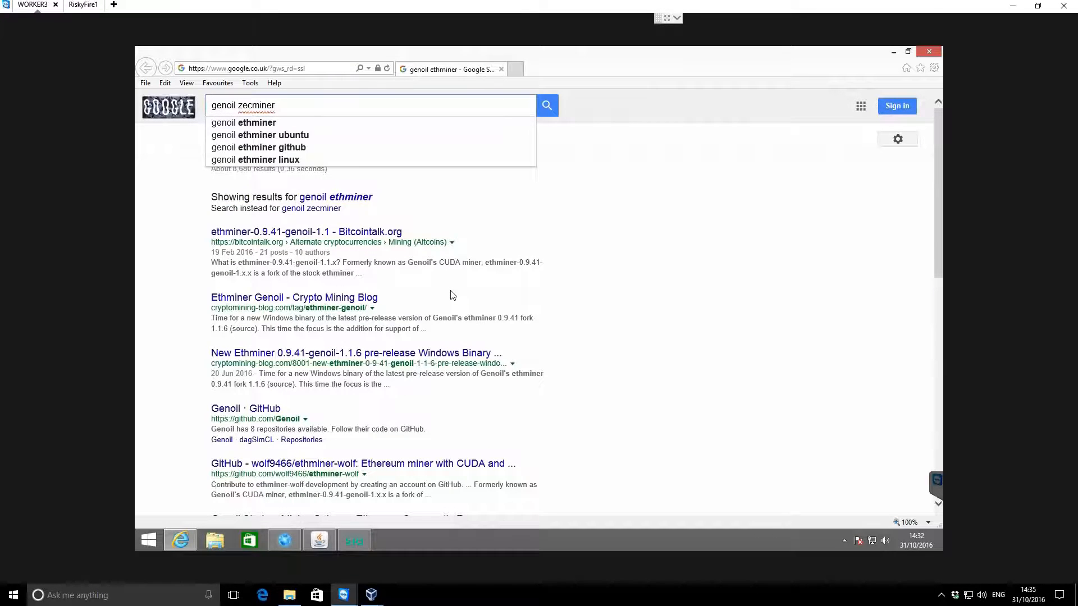
{"action": "key", "text": "Return"}
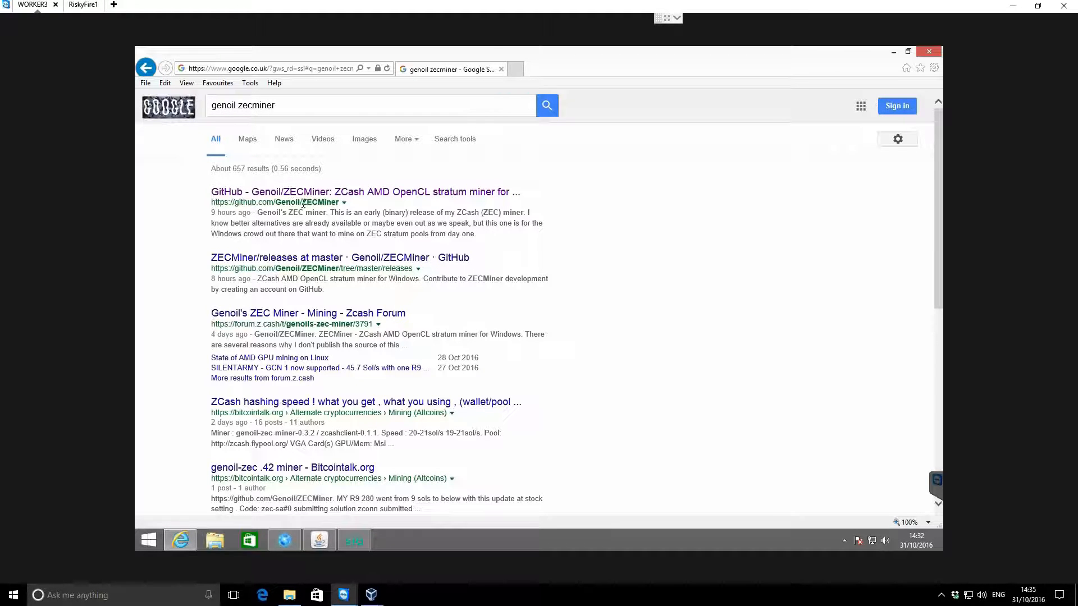
Download genoil-zec-miner-0.4.2.zip from the releases folder of the Genoil/ZECMiner GitHub repository and save it
{"action": "left_click", "coordinate": [494, 182]}
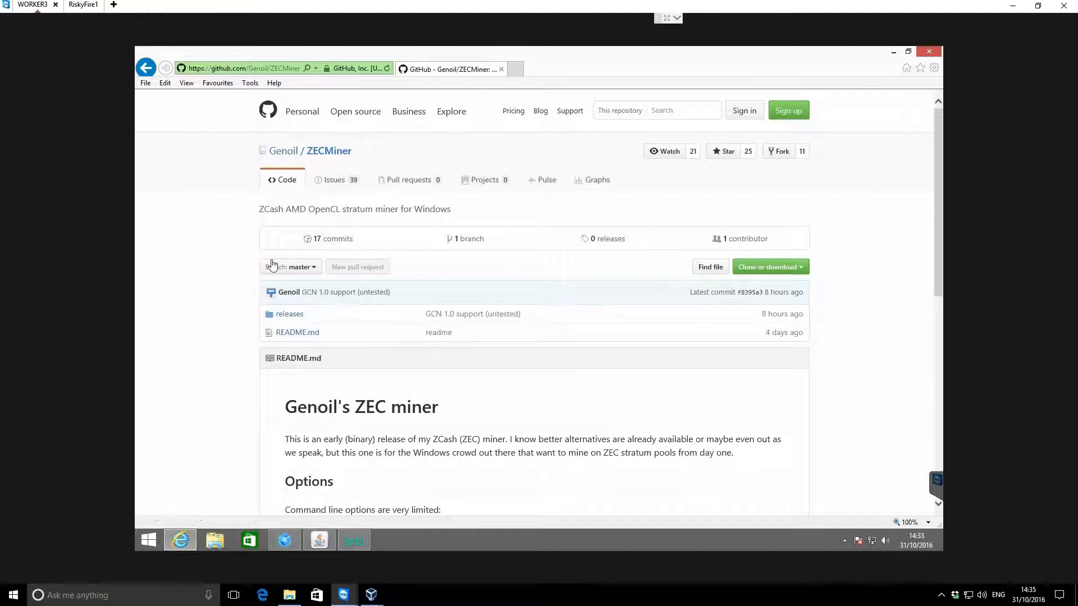
{"action": "left_click", "coordinate": [291, 316]}
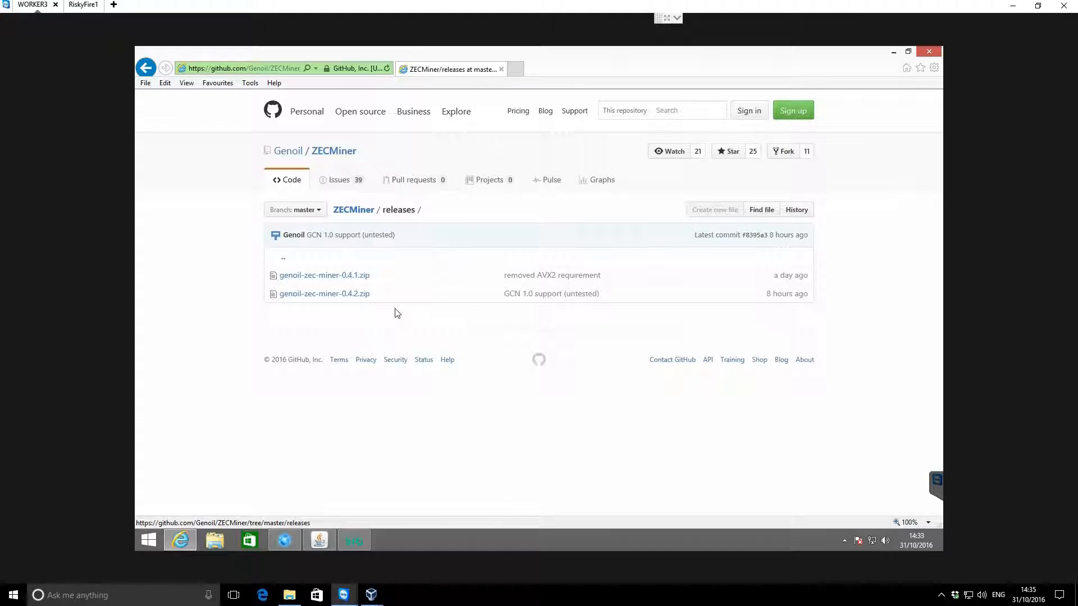
{"action": "left_click", "coordinate": [351, 296]}
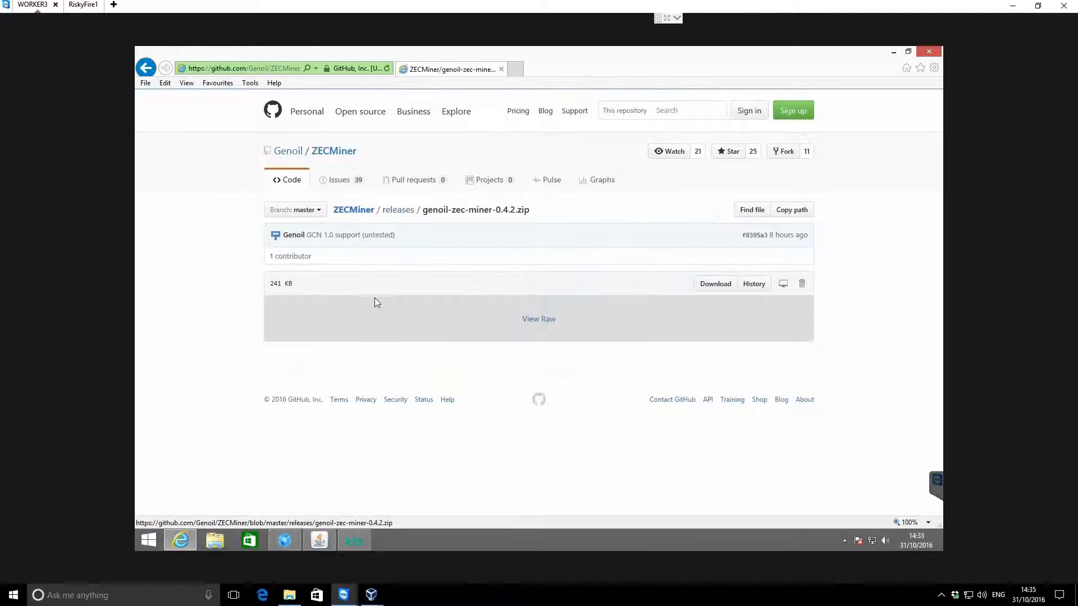
{"action": "left_click", "coordinate": [721, 287]}
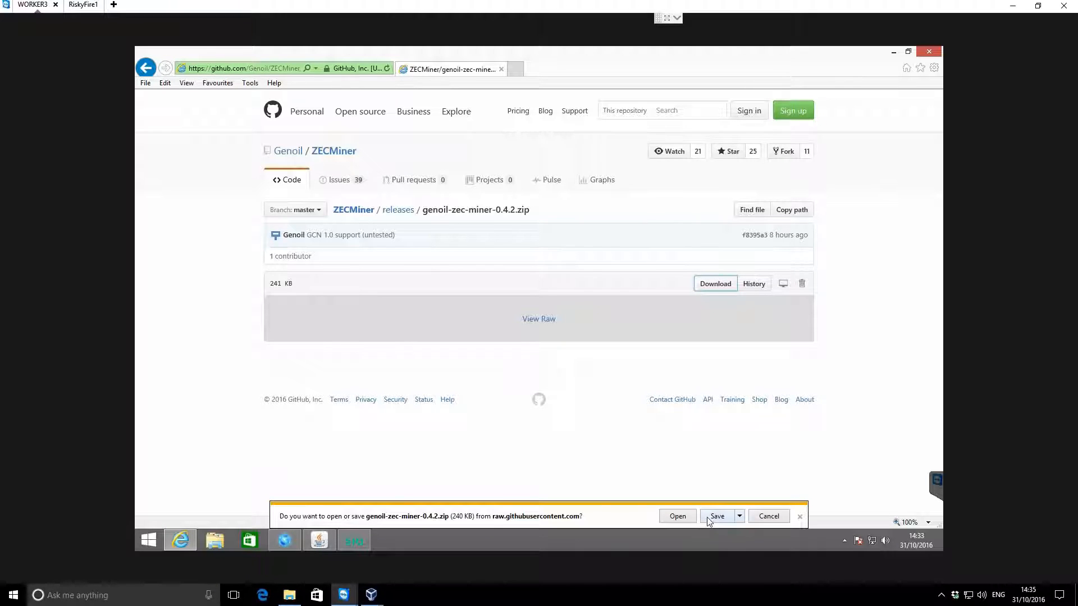
{"action": "left_click", "coordinate": [708, 517]}
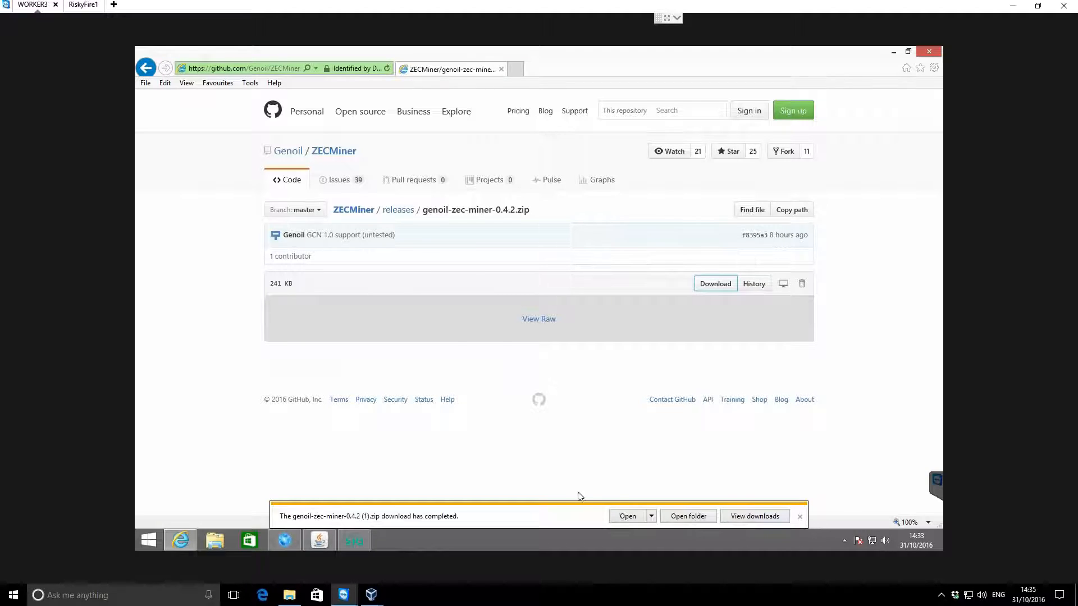
Show the download in its folder, extract the genoil-zec-miner-0.4.2 archive to its own folder, and close the browser
{"action": "left_click", "coordinate": [700, 518]}
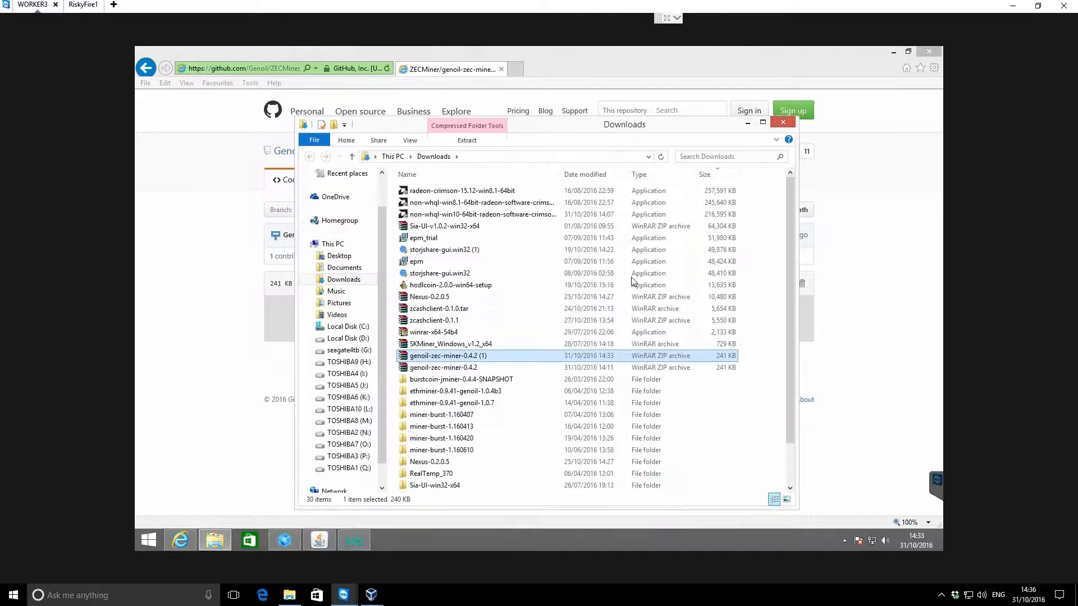
{"action": "right_click", "coordinate": [468, 359]}
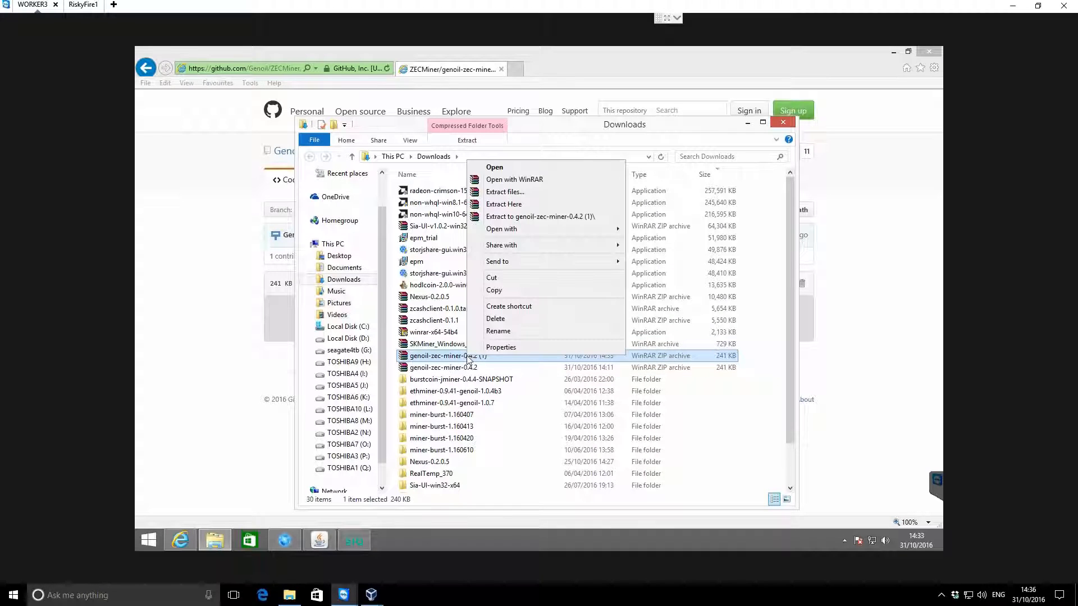
{"action": "left_click", "coordinate": [449, 368]}
{"action": "right_click", "coordinate": [449, 370]}
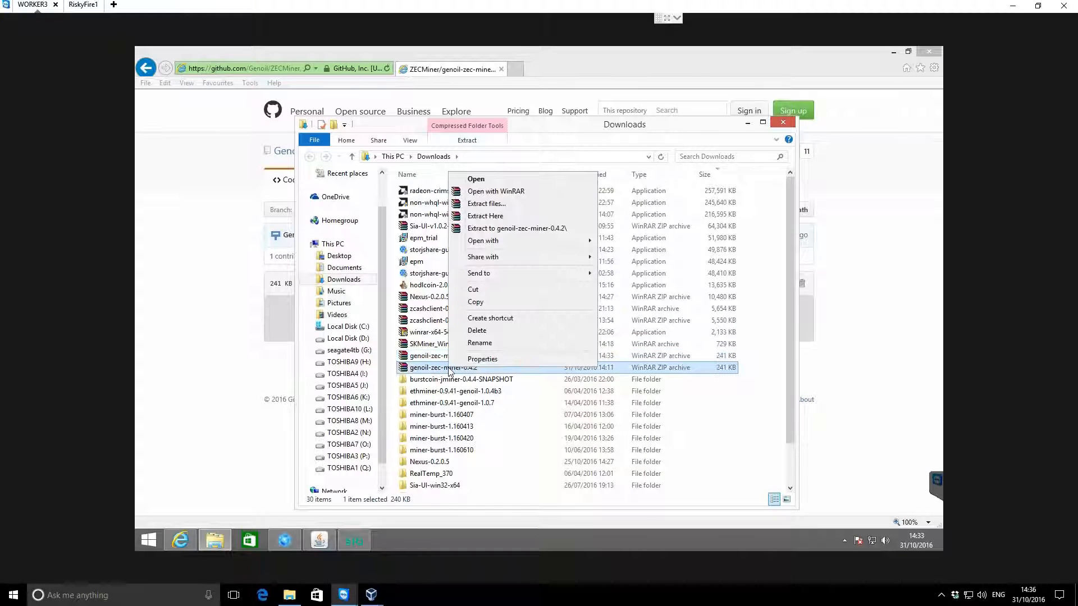
{"action": "left_click", "coordinate": [508, 229]}
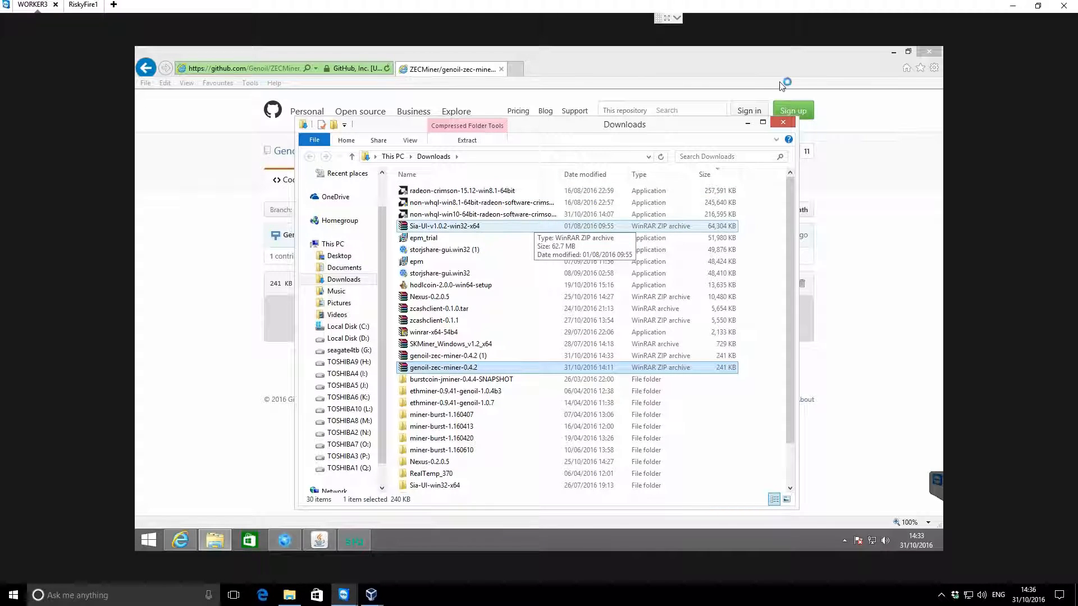
{"action": "left_click", "coordinate": [928, 52]}
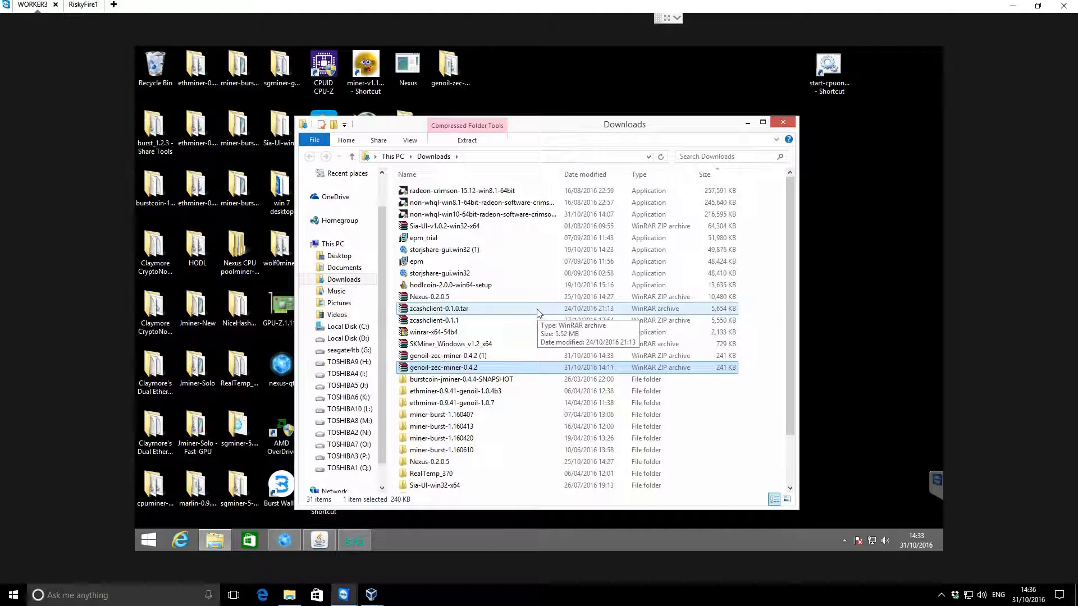
Locate the extracted genoil-zec-miner-0.4.2 folder in Downloads, compare it with the desktop copy, and close the Downloads window
{"action": "left_click", "coordinate": [746, 122]}
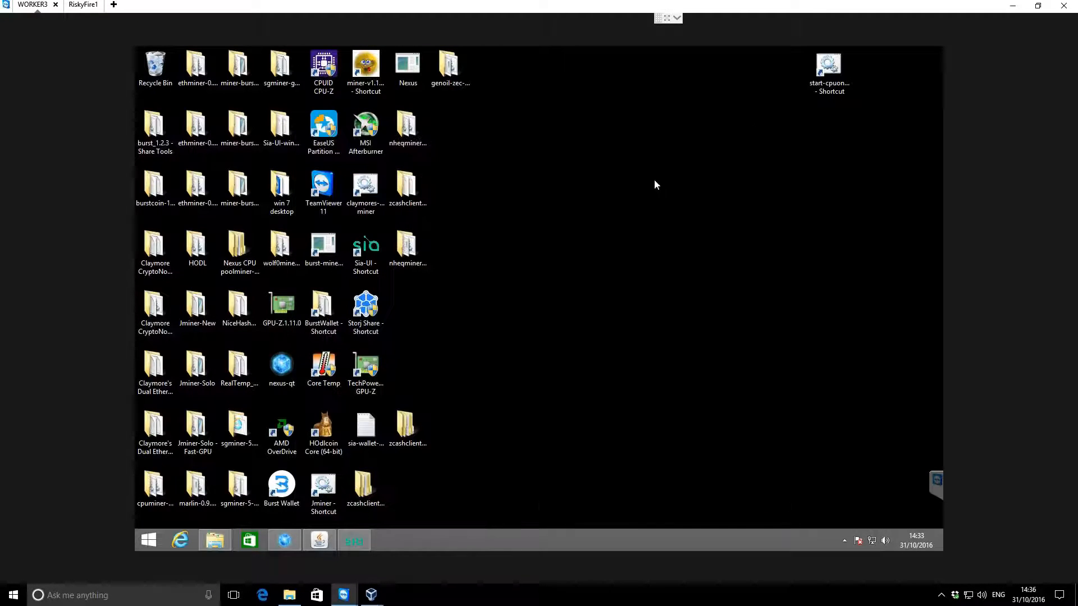
{"action": "left_click", "coordinate": [216, 540]}
{"action": "left_click", "coordinate": [453, 403]}
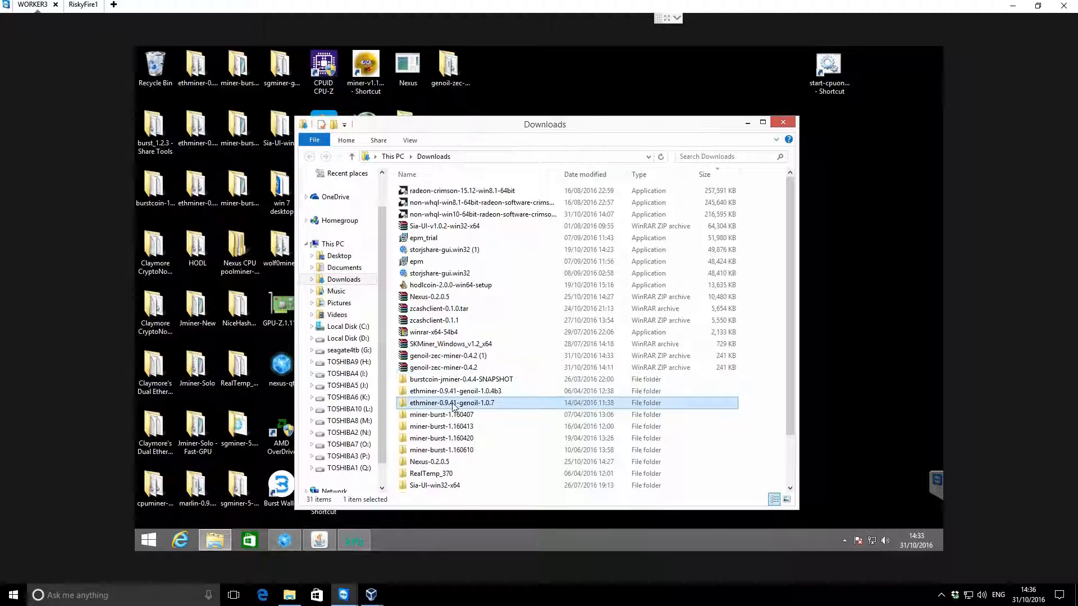
{"action": "left_click", "coordinate": [455, 392]}
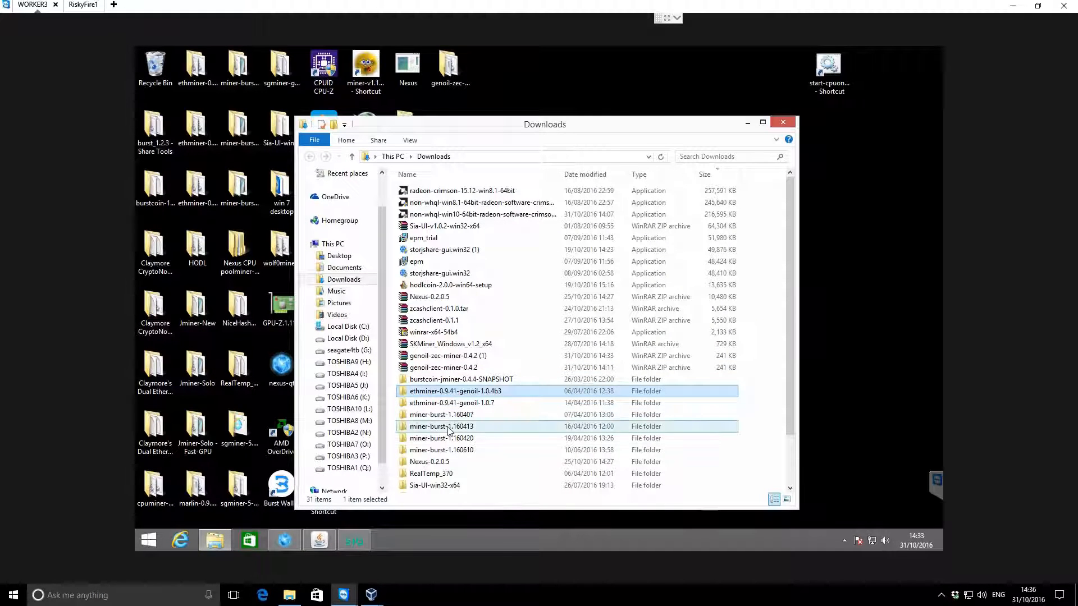
{"action": "scroll", "coordinate": [452, 429], "scroll_direction": "down", "scroll_amount": 3}
{"action": "left_click", "coordinate": [471, 488]}
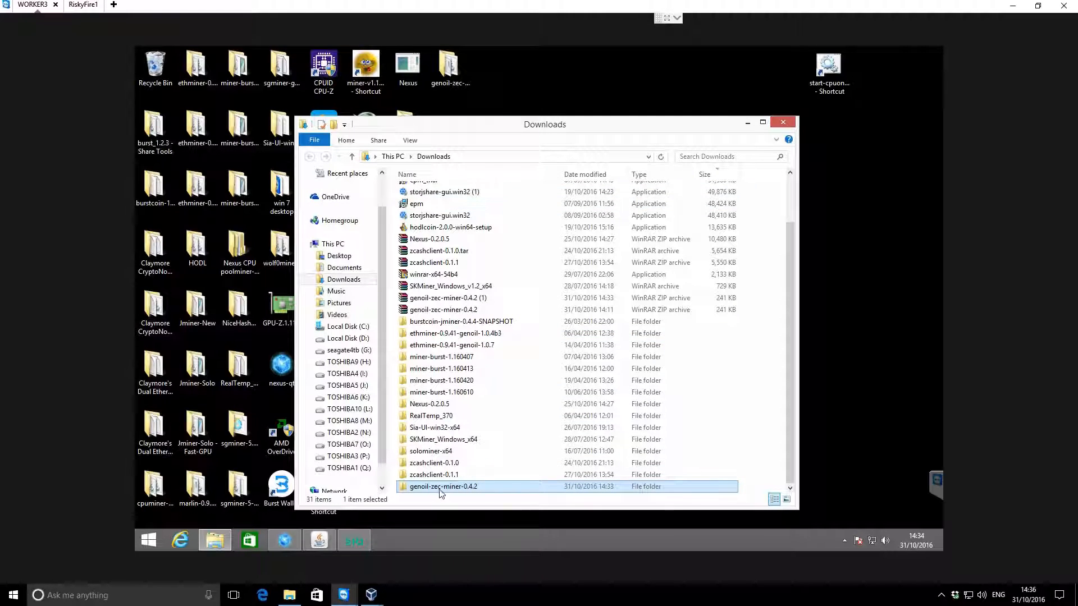
{"action": "left_click", "coordinate": [449, 66]}
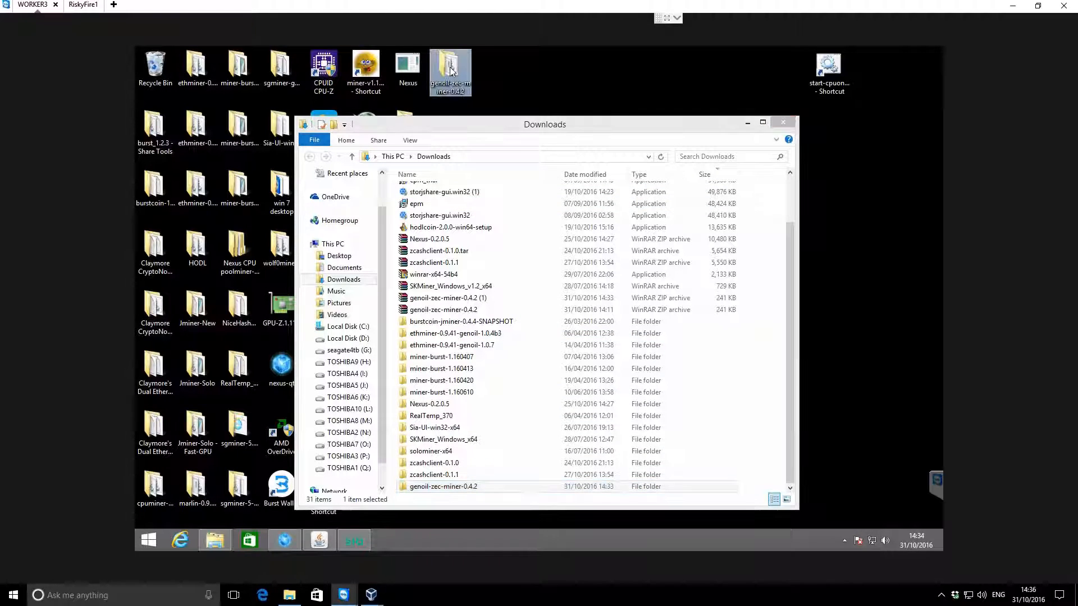
{"action": "left_click", "coordinate": [784, 123]}
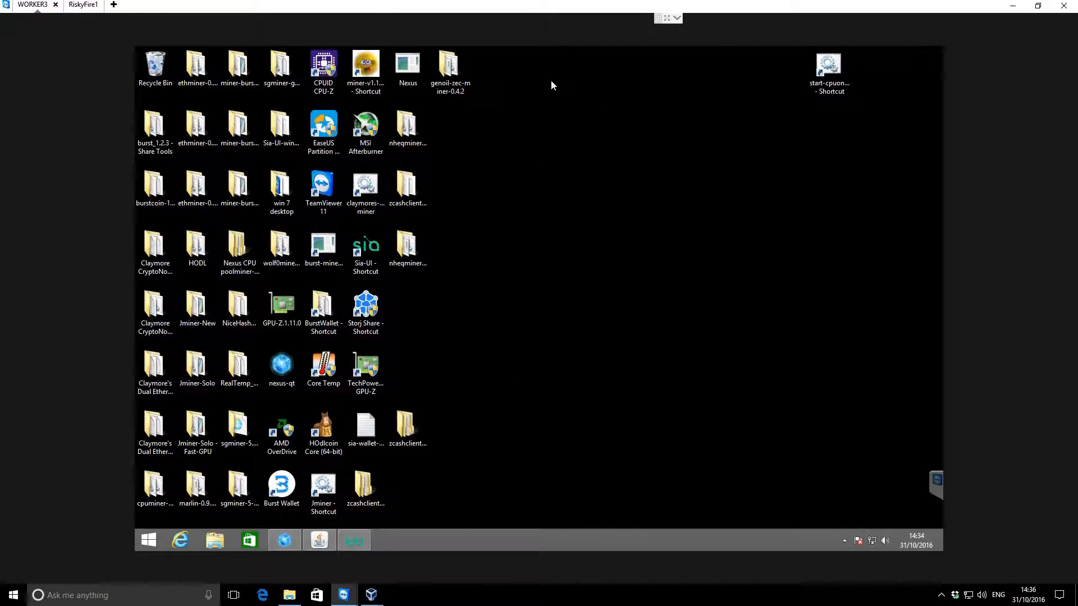
Open the genoil-zec-miner-0.4.2 folder on the desktop and open its start batch file for editing
{"action": "double_click", "coordinate": [449, 69]}
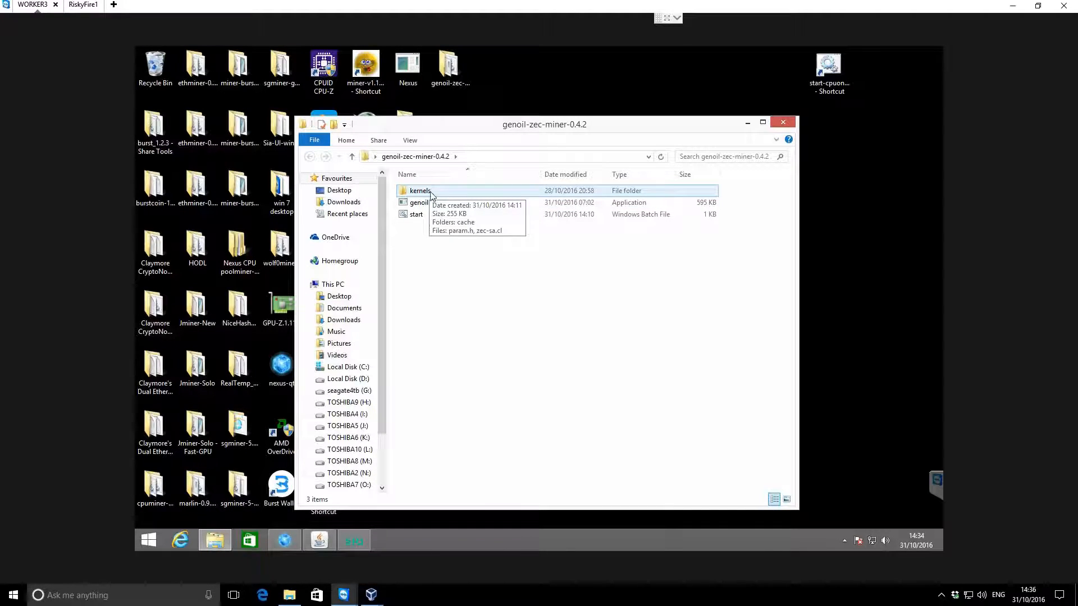
{"action": "left_click", "coordinate": [425, 205]}
{"action": "left_click", "coordinate": [426, 204]}
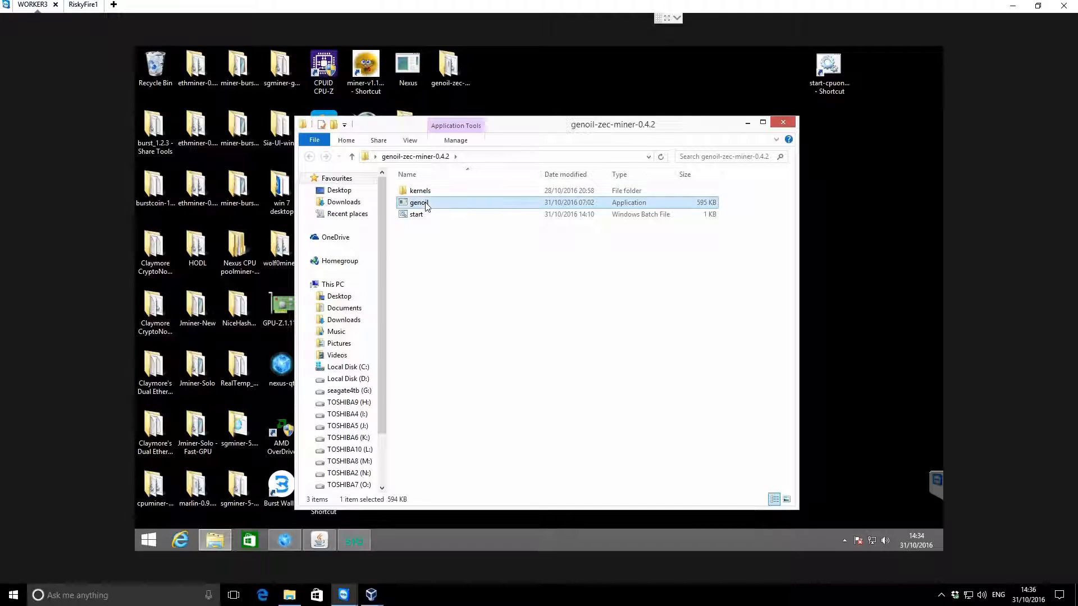
{"action": "left_click", "coordinate": [437, 264]}
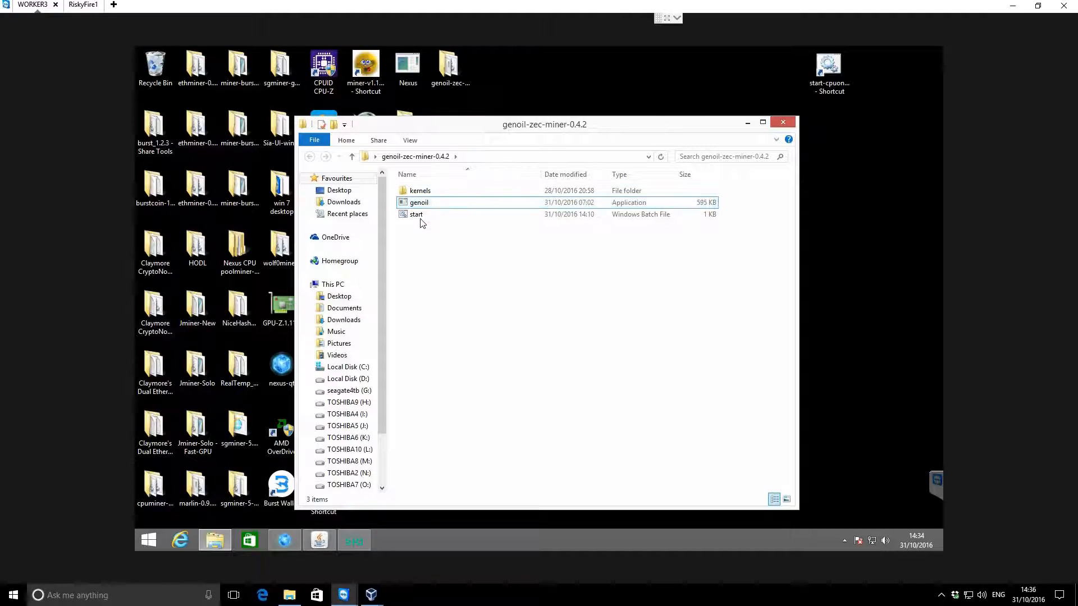
{"action": "left_click", "coordinate": [421, 218]}
{"action": "left_click", "coordinate": [436, 243]}
{"action": "left_click", "coordinate": [422, 218]}
{"action": "right_click", "coordinate": [421, 216]}
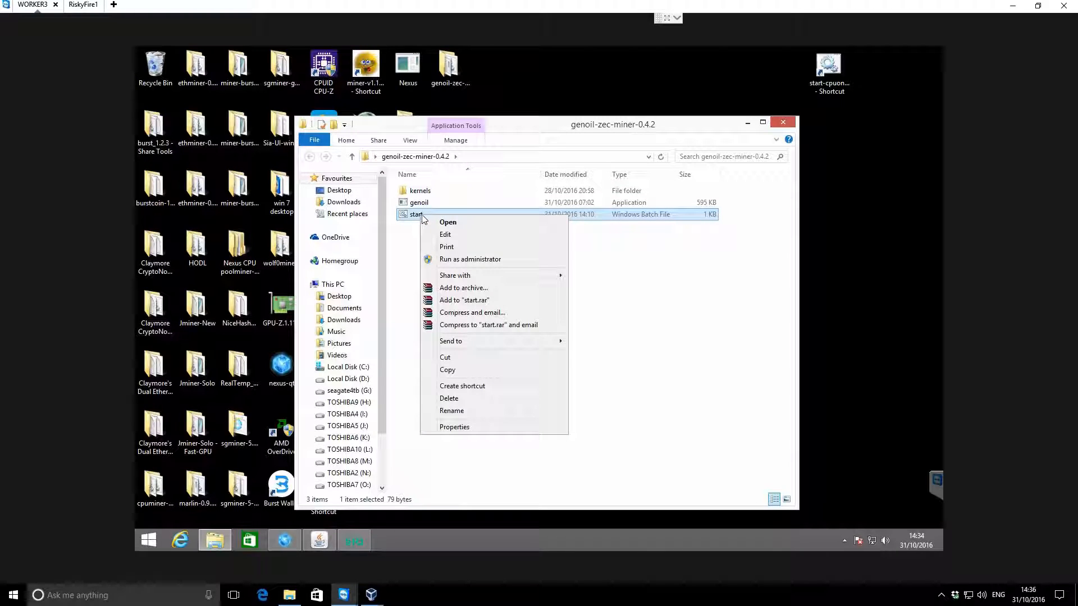
{"action": "left_click", "coordinate": [449, 234]}
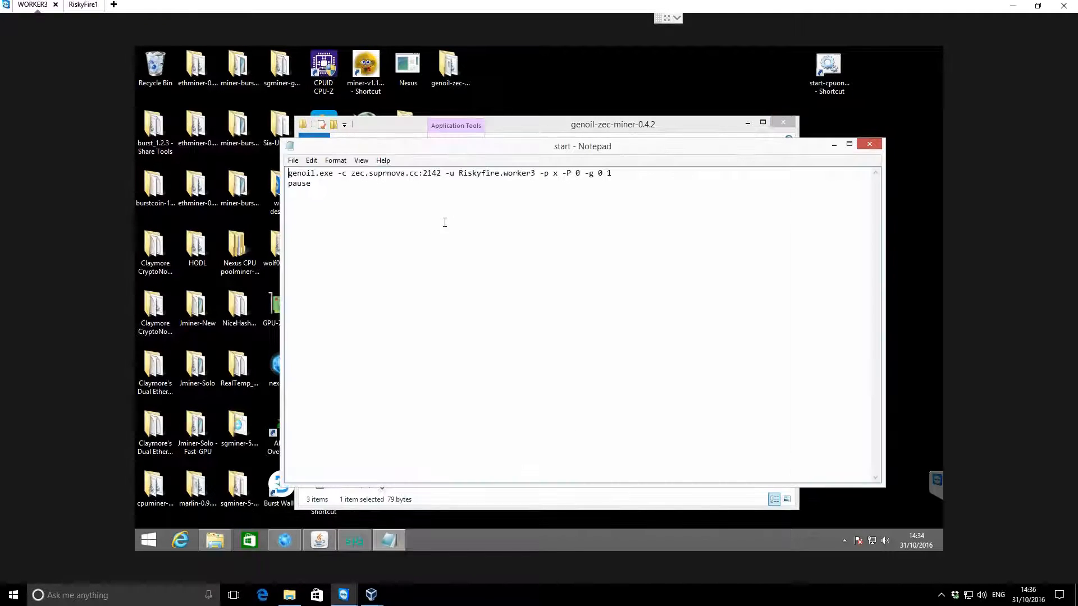
Examine the miner executable, the -c pool address and the port number in the start batch file
{"action": "left_click", "coordinate": [324, 186]}
{"action": "left_click_drag", "start_coordinate": [288, 173], "coordinate": [333, 174]}
{"action": "left_click_drag", "start_coordinate": [337, 173], "coordinate": [441, 173]}
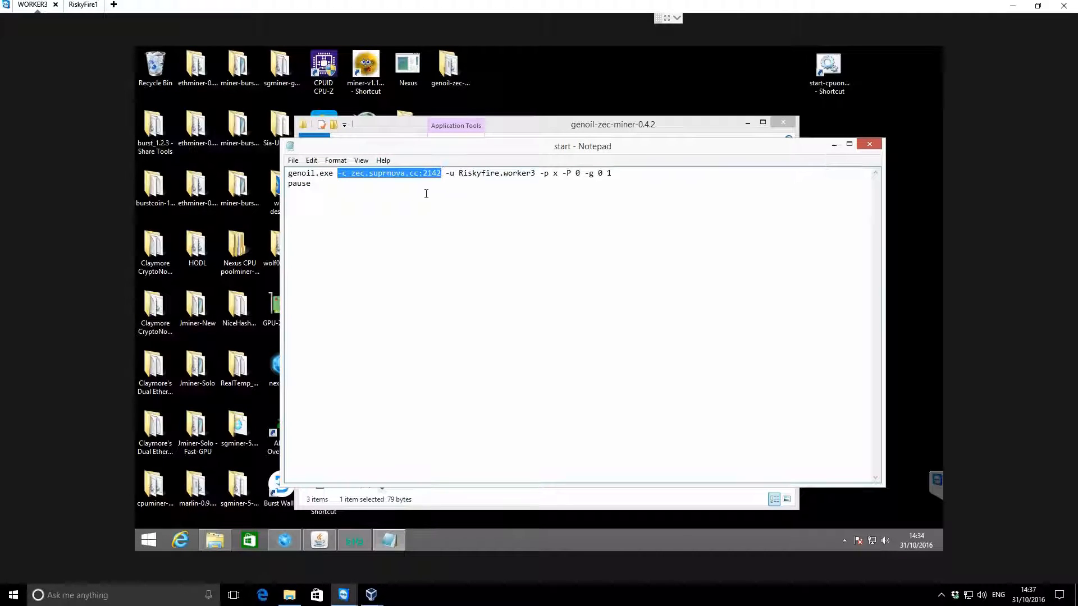
{"action": "left_click", "coordinate": [426, 194]}
{"action": "left_click_drag", "start_coordinate": [351, 173], "coordinate": [428, 186]}
{"action": "left_click", "coordinate": [428, 185]}
{"action": "double_click", "coordinate": [432, 173]}
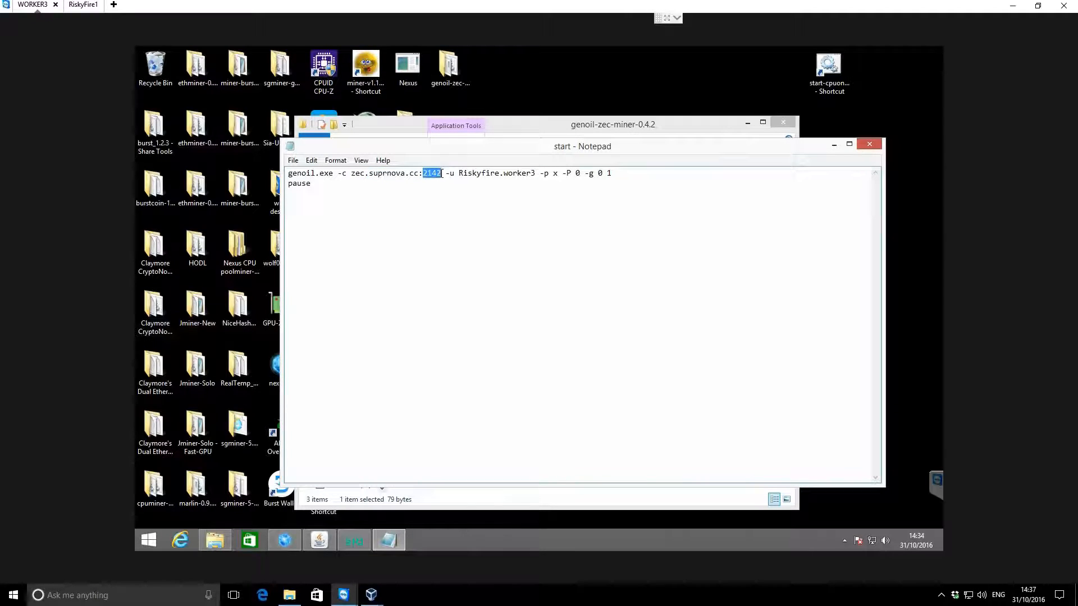
{"action": "left_click", "coordinate": [442, 188]}
Examine the account name, worker name and -p password argument in the miner command line
{"action": "left_click_drag", "start_coordinate": [474, 173], "coordinate": [501, 172]}
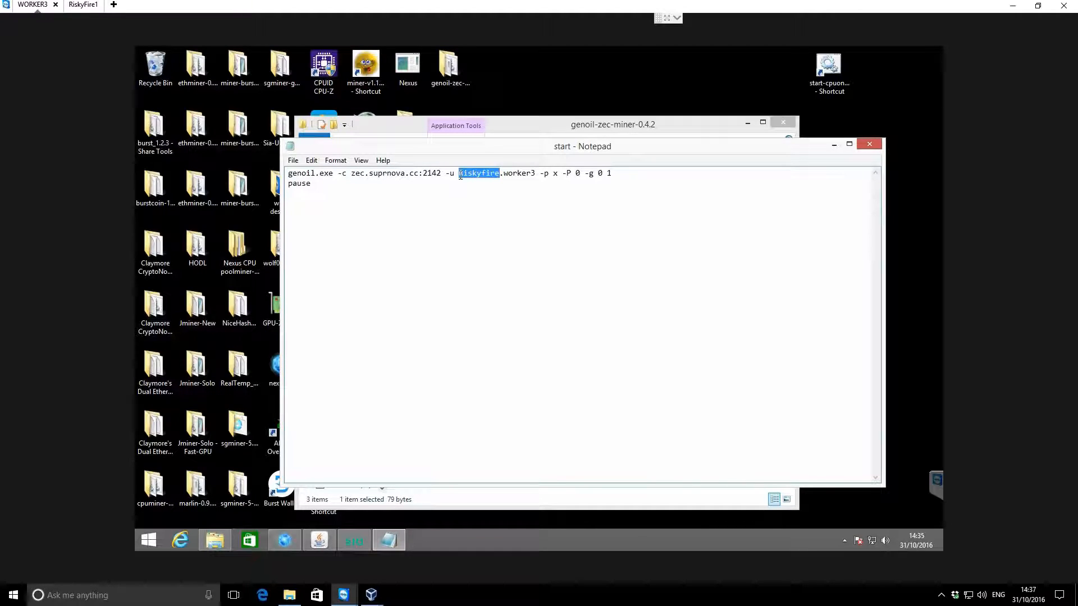
{"action": "double_click", "coordinate": [502, 173]}
{"action": "left_click_drag", "start_coordinate": [535, 173], "coordinate": [504, 179]}
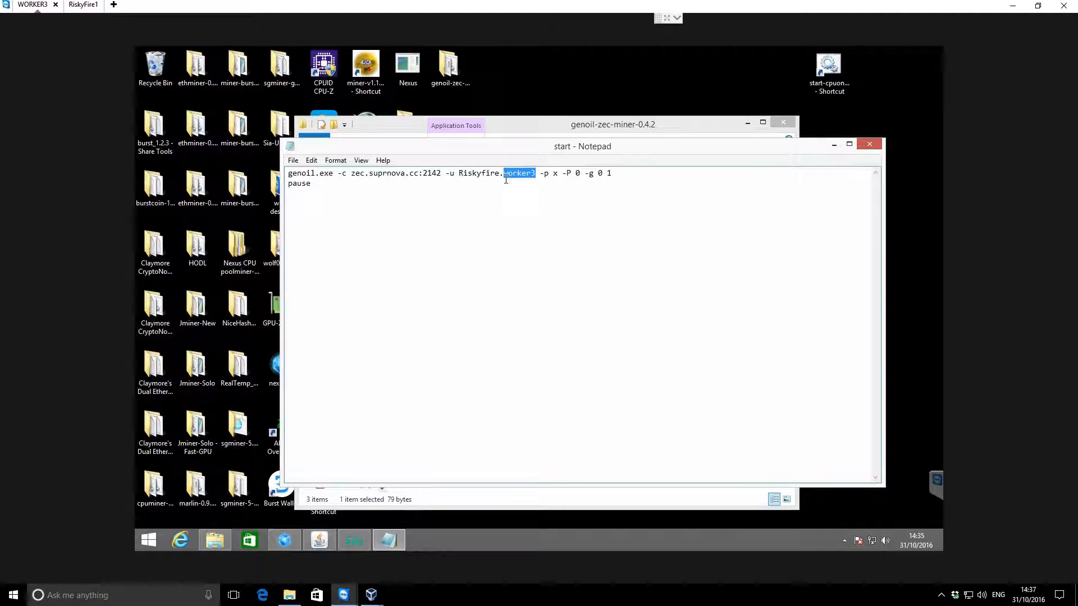
{"action": "left_click", "coordinate": [533, 182]}
{"action": "left_click_drag", "start_coordinate": [539, 174], "coordinate": [551, 175]}
{"action": "left_click", "coordinate": [555, 174]}
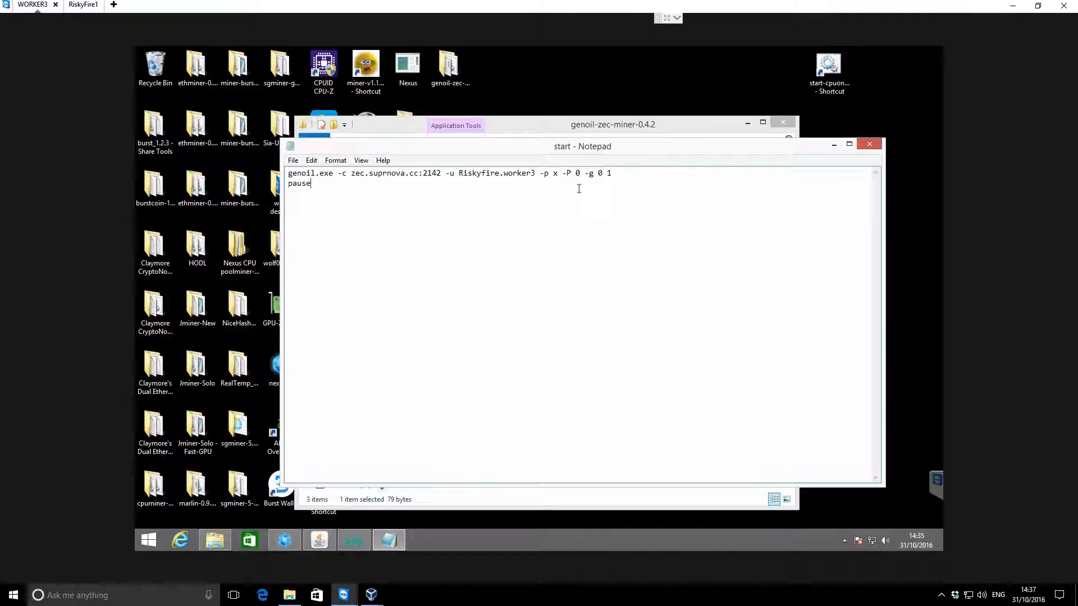
Examine the -P and -g arguments at the end of the miner command line
{"action": "left_click_drag", "start_coordinate": [561, 174], "coordinate": [570, 174]}
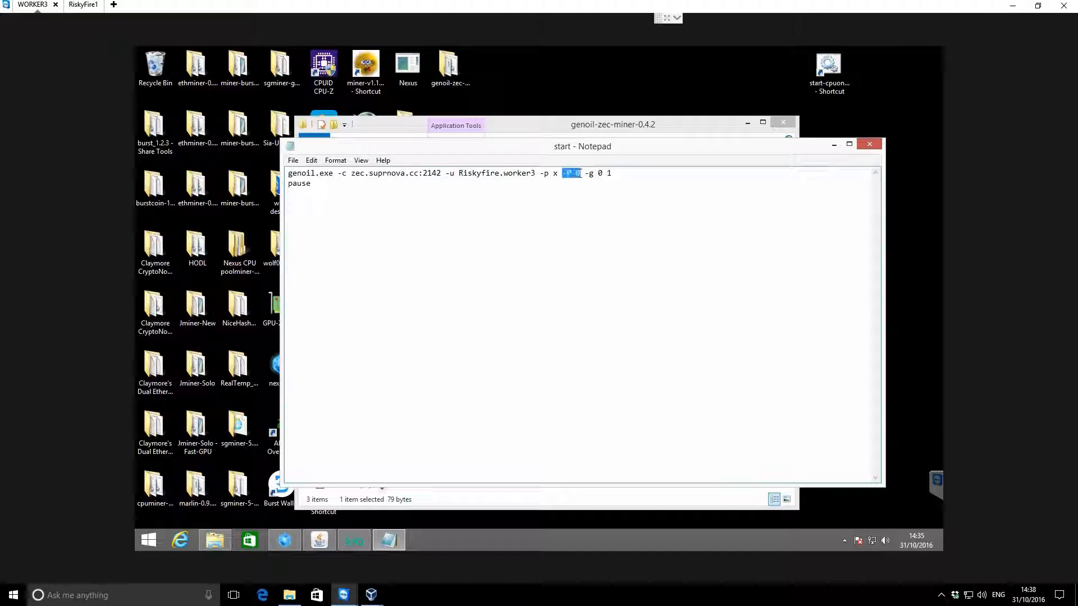
{"action": "left_click", "coordinate": [578, 174]}
{"action": "left_click_drag", "start_coordinate": [580, 174], "coordinate": [564, 174]}
{"action": "left_click", "coordinate": [581, 174]}
{"action": "left_click_drag", "start_coordinate": [562, 174], "coordinate": [568, 175]}
{"action": "left_click", "coordinate": [587, 174]}
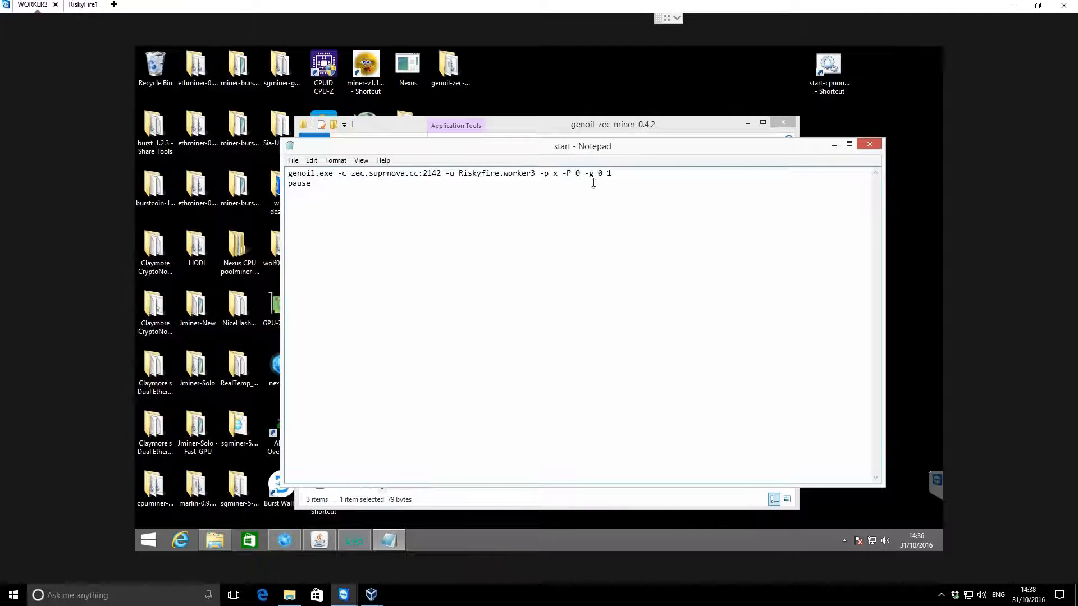
{"action": "left_click_drag", "start_coordinate": [584, 174], "coordinate": [594, 174]}
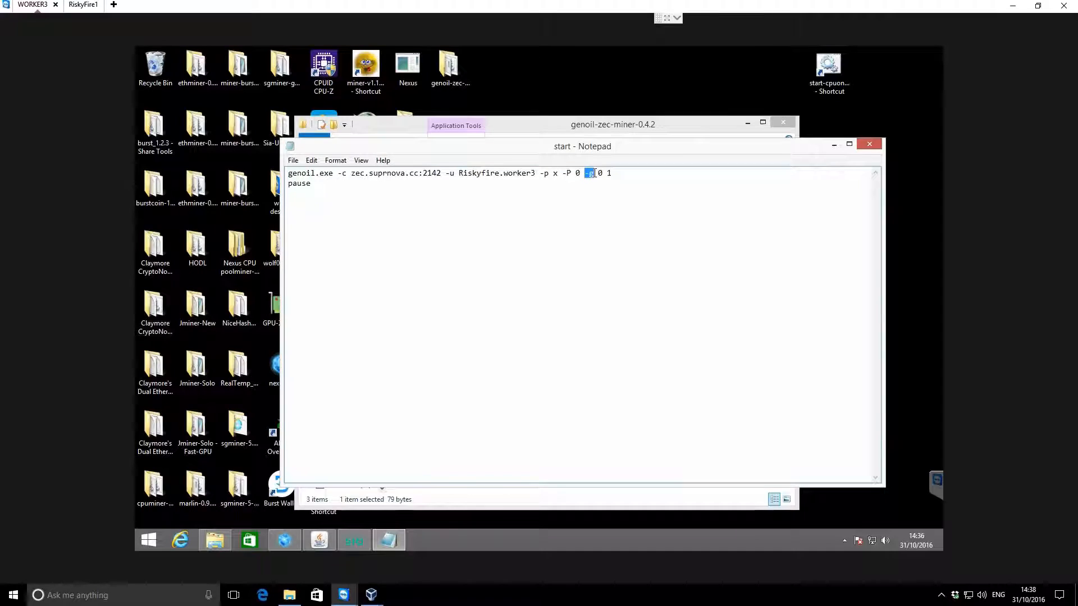
{"action": "left_click", "coordinate": [614, 175]}
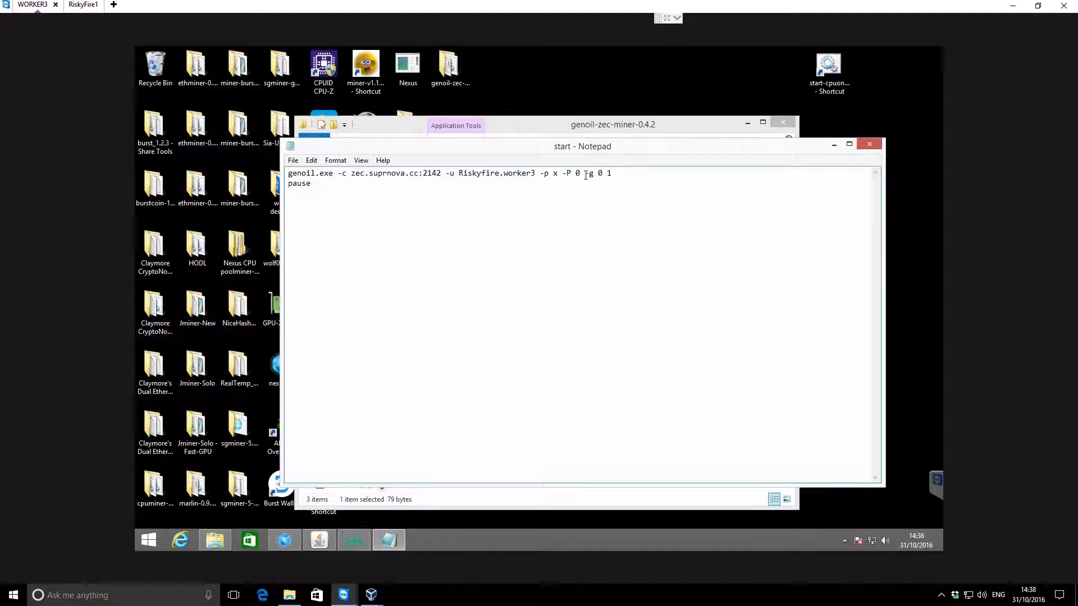
Examine the GPU numbers given after the -g argument in the start batch file's miner command line
{"action": "left_click_drag", "start_coordinate": [585, 174], "coordinate": [602, 173]}
{"action": "left_click", "coordinate": [610, 174]}
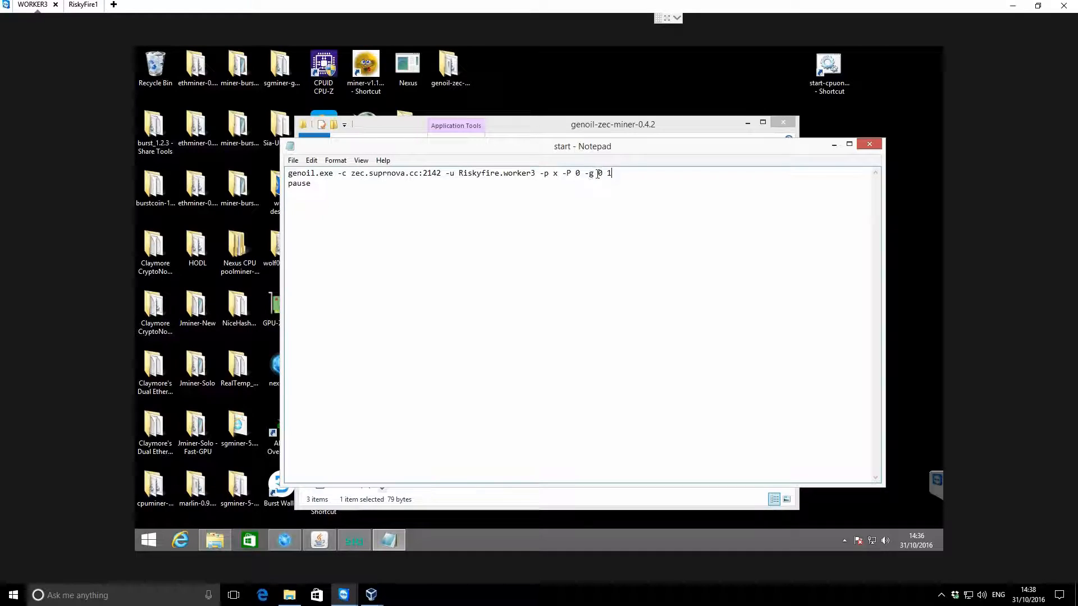
{"action": "double_click", "coordinate": [600, 173]}
{"action": "left_click", "coordinate": [623, 177]}
{"action": "type", "text": "3"}
{"action": "key", "text": "BackSpace"}
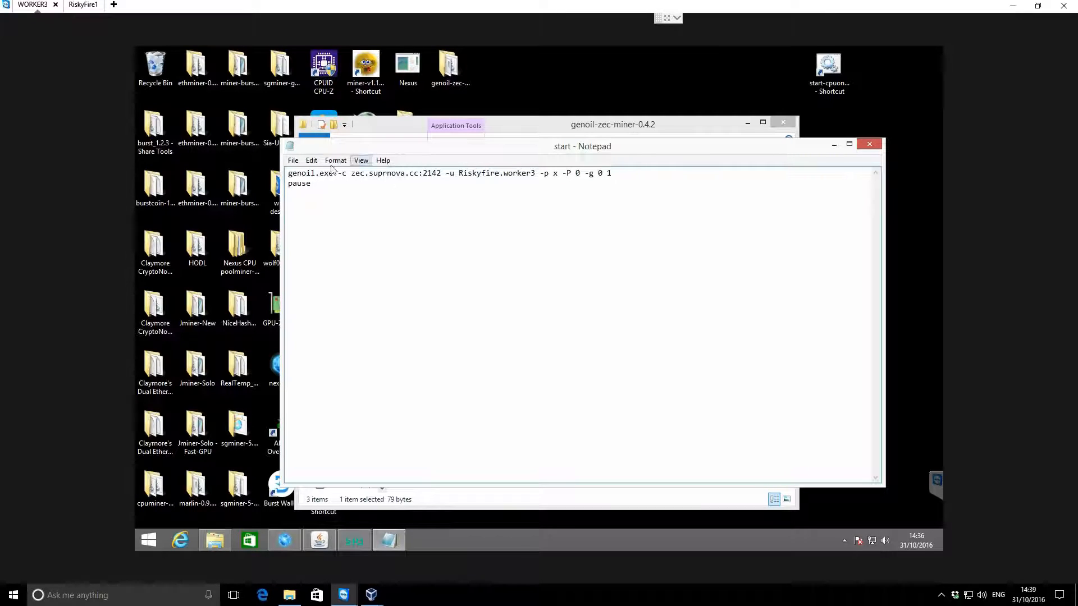
Save the start batch file and close it
{"action": "left_click", "coordinate": [293, 161]}
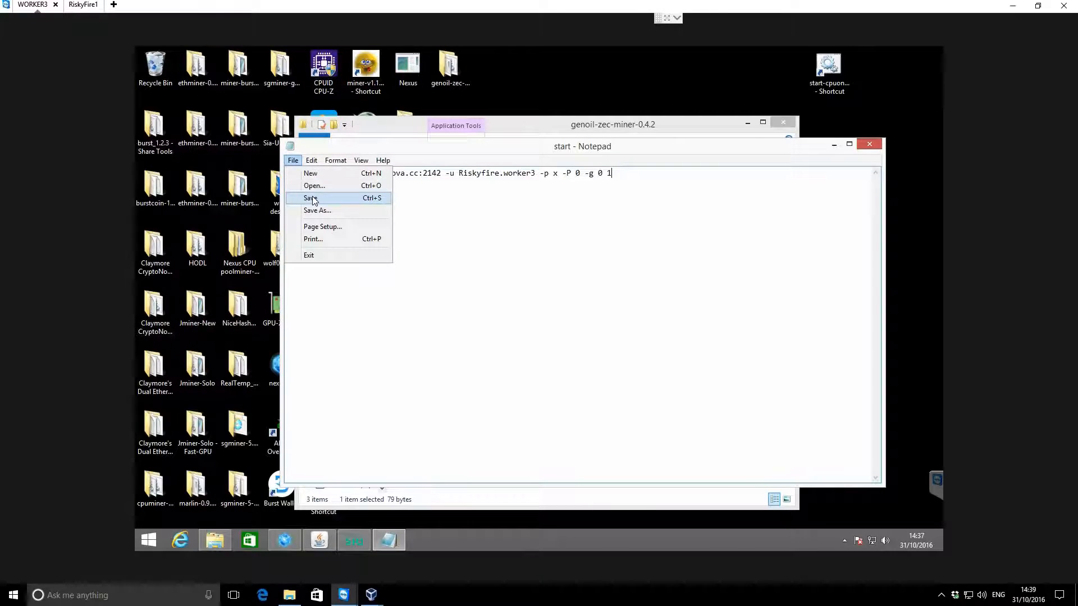
{"action": "left_click", "coordinate": [310, 198]}
{"action": "left_click", "coordinate": [875, 146]}
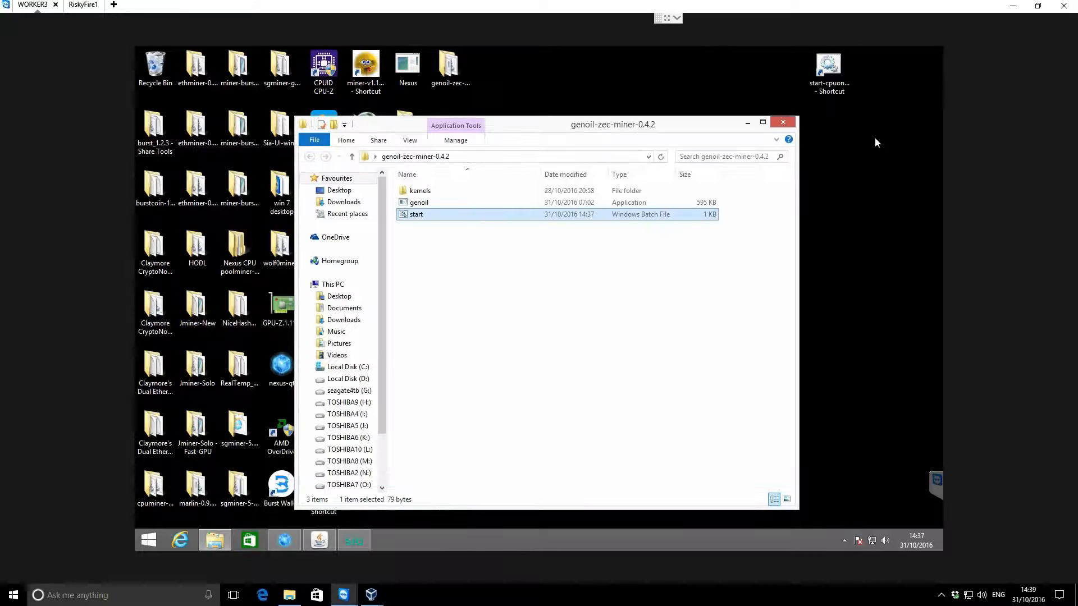
Run the start batch file, minimize the genoil-zec-miner-0.4.2 folder window and move the miner console lower on the desktop
{"action": "left_click", "coordinate": [423, 216]}
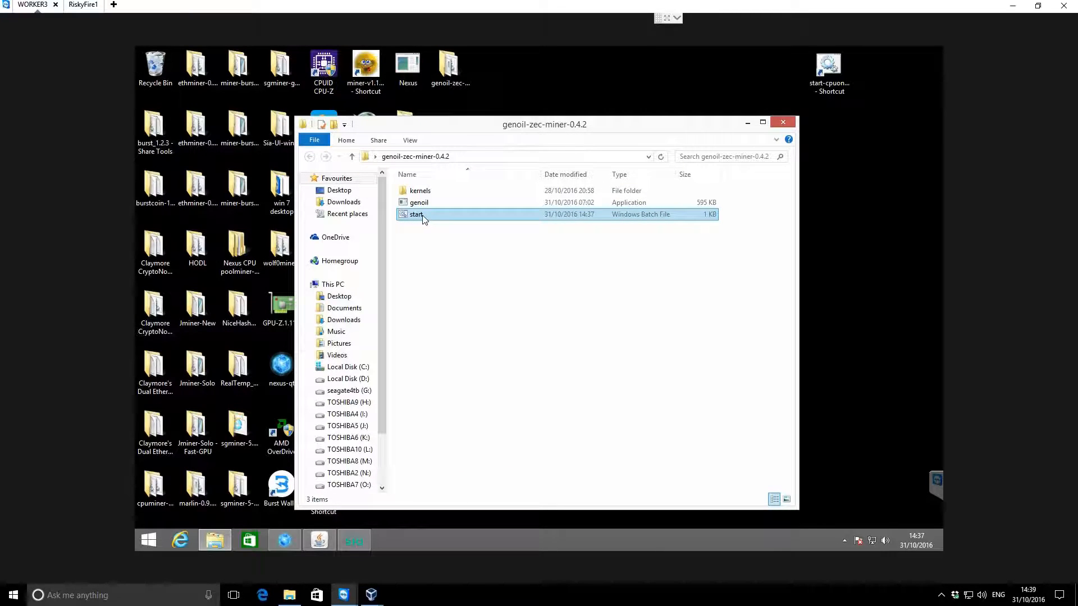
{"action": "double_click", "coordinate": [418, 215]}
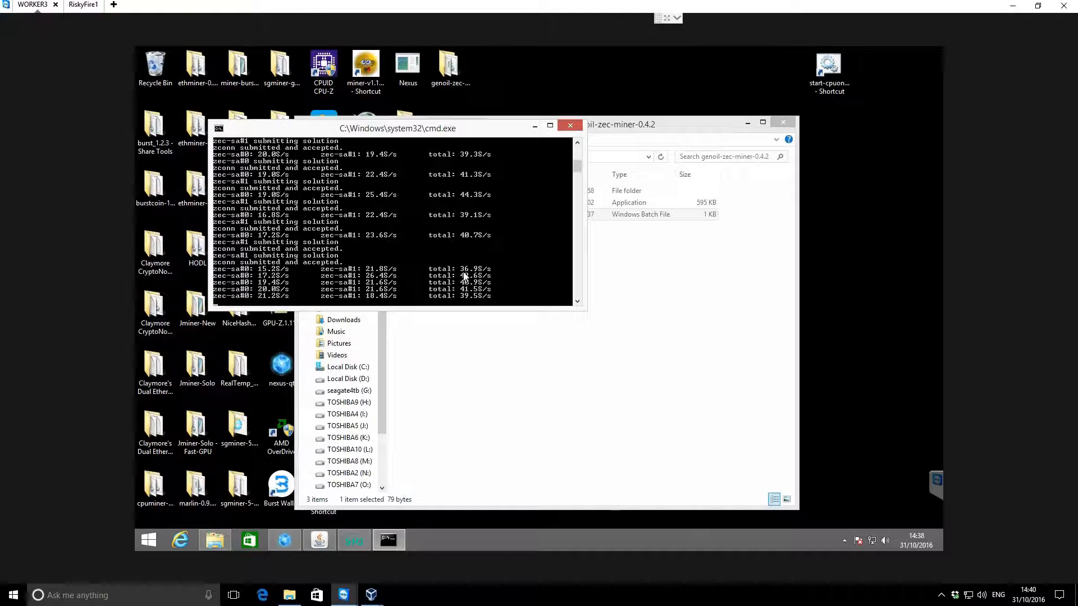
{"action": "left_click_drag", "start_coordinate": [447, 133], "coordinate": [519, 184]}
{"action": "left_click", "coordinate": [712, 125]}
{"action": "left_click", "coordinate": [747, 122]}
{"action": "left_click_drag", "start_coordinate": [526, 179], "coordinate": [524, 279]}
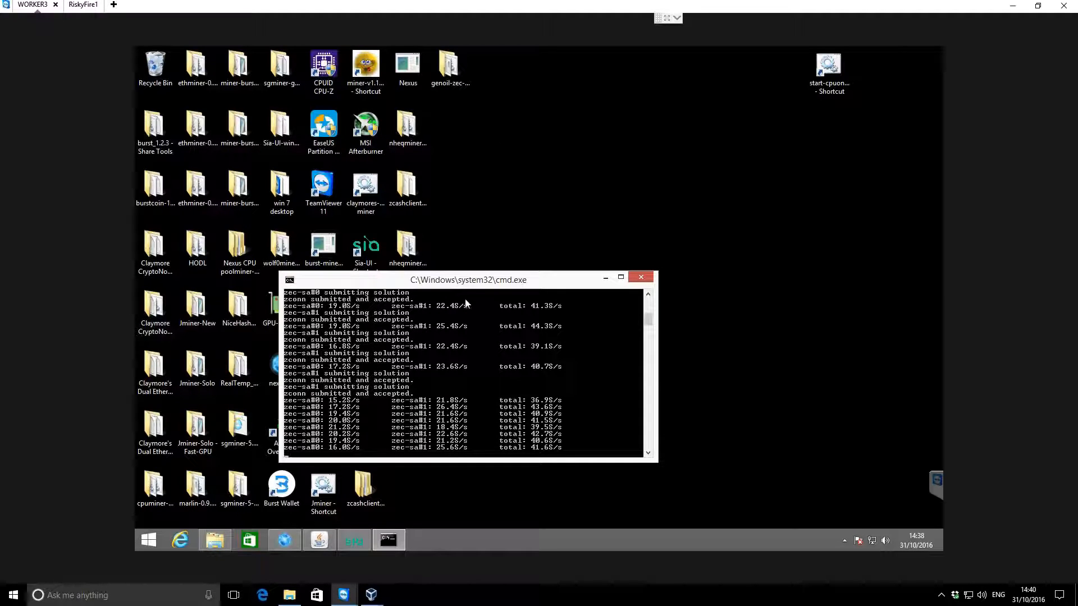
Check the graphics card model and driver version in MSI Afterburner, and close it
{"action": "left_click", "coordinate": [511, 217]}
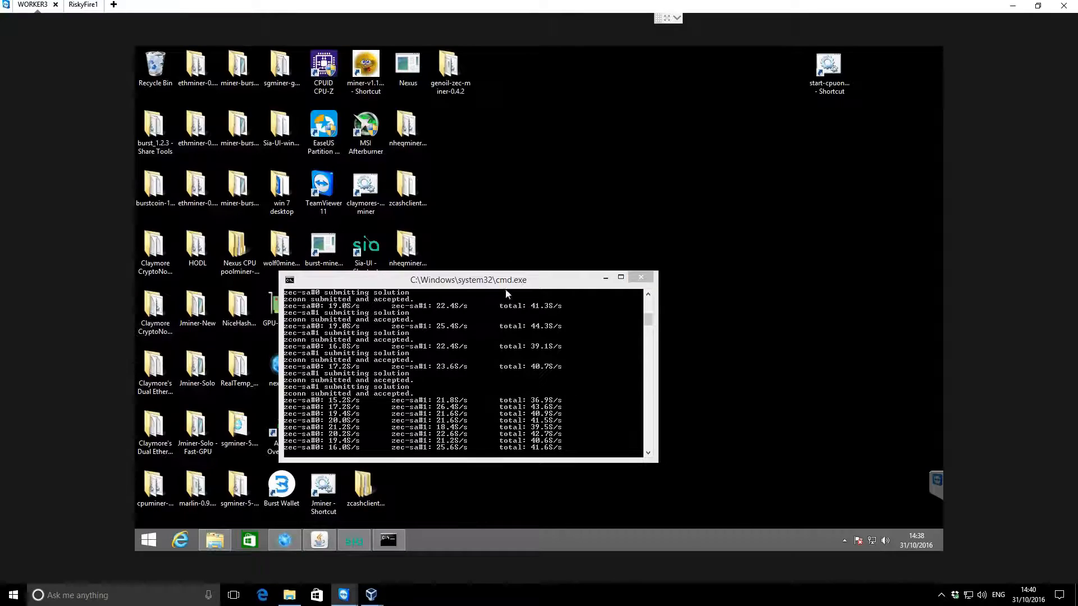
{"action": "double_click", "coordinate": [366, 128]}
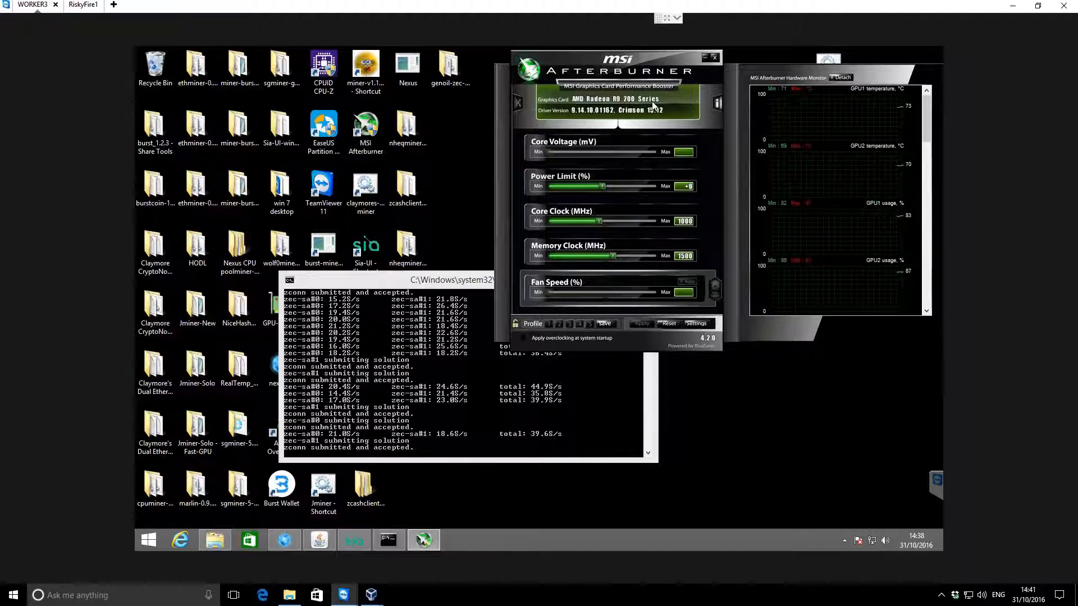
{"action": "left_click", "coordinate": [716, 56]}
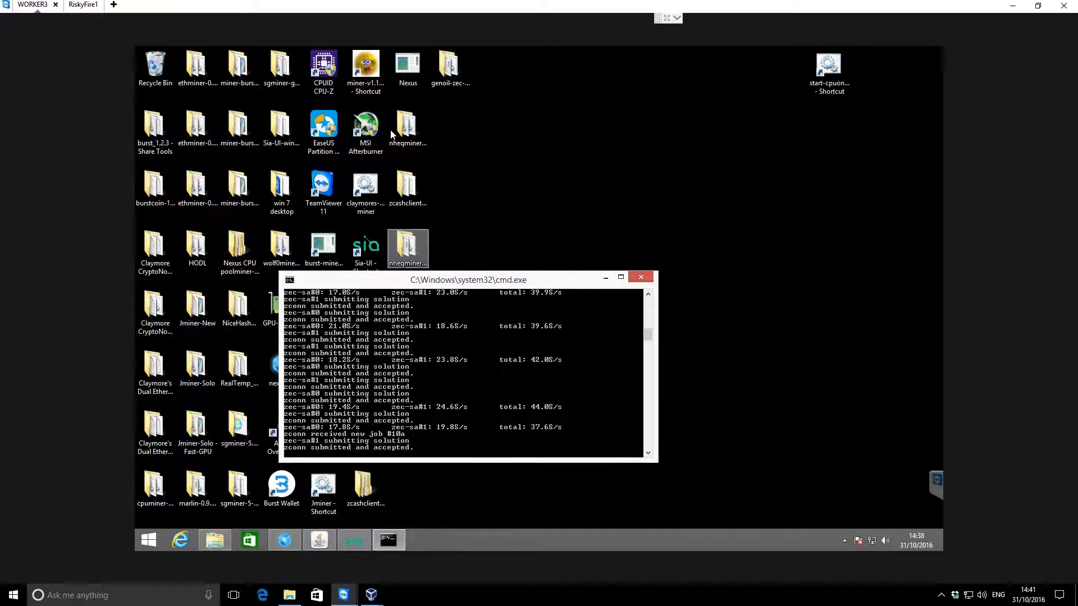
{"action": "left_click", "coordinate": [505, 151]}
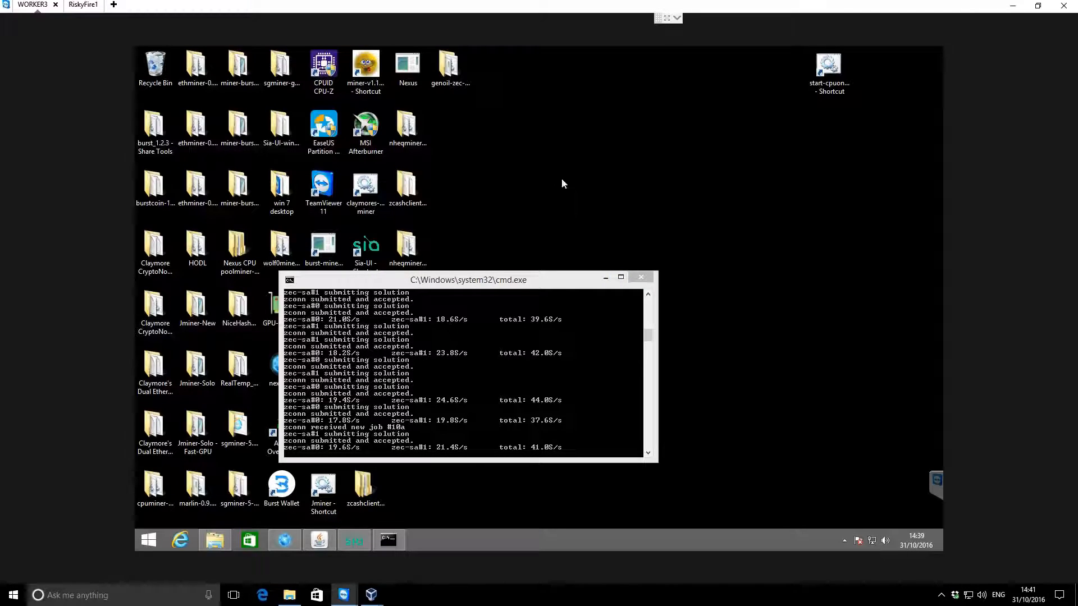
Run the start-cpuonly-suprnova shortcut and arrange its console side by side with the GPU miner's console
{"action": "left_click", "coordinate": [833, 63]}
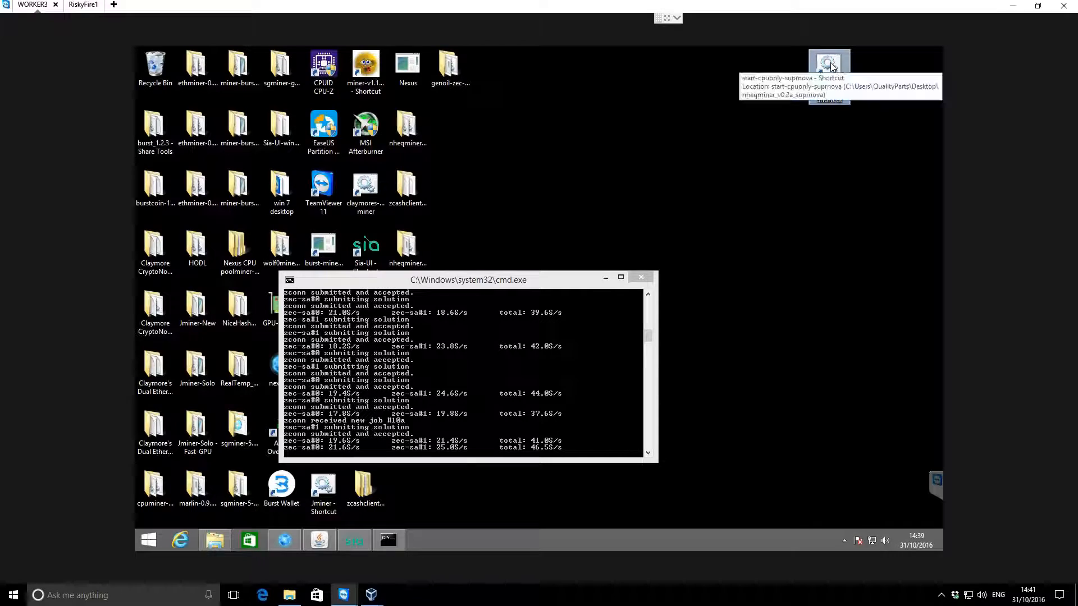
{"action": "double_click", "coordinate": [833, 65]}
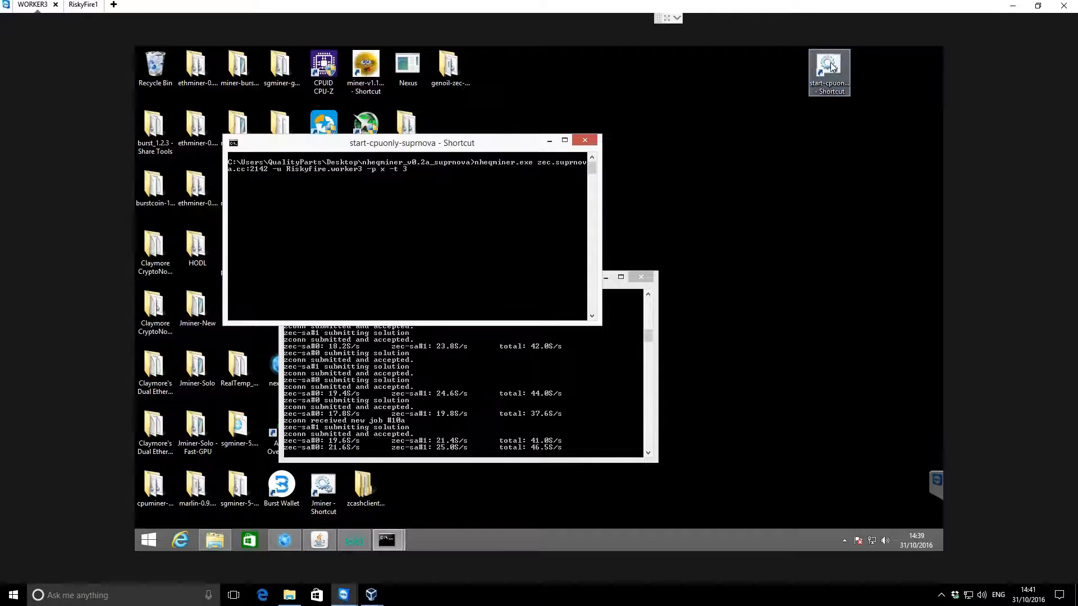
{"action": "left_click_drag", "start_coordinate": [414, 145], "coordinate": [721, 288]}
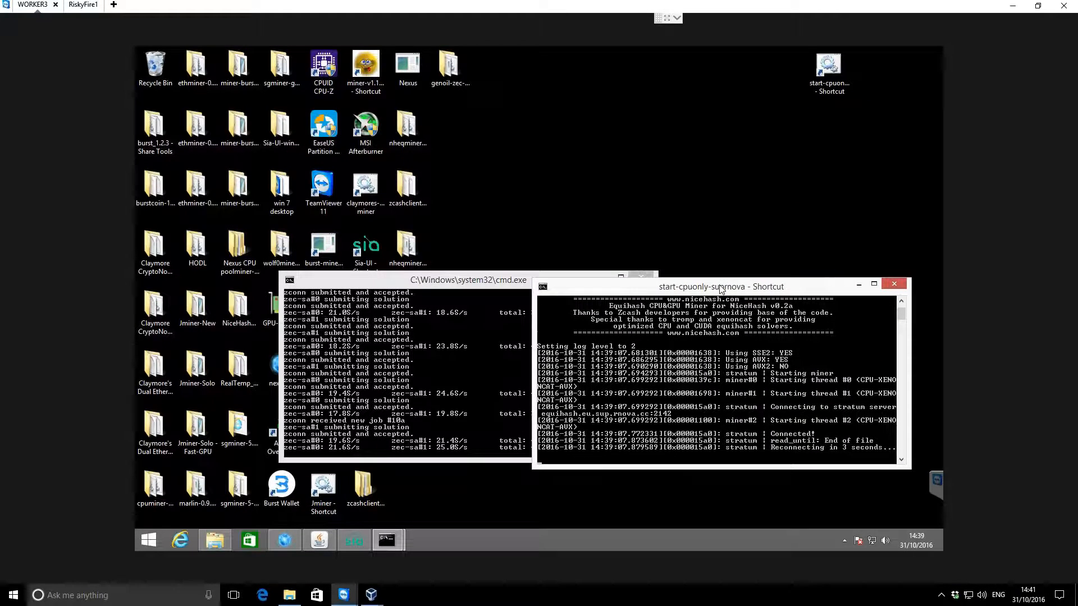
{"action": "left_click_drag", "start_coordinate": [453, 287], "coordinate": [326, 290]}
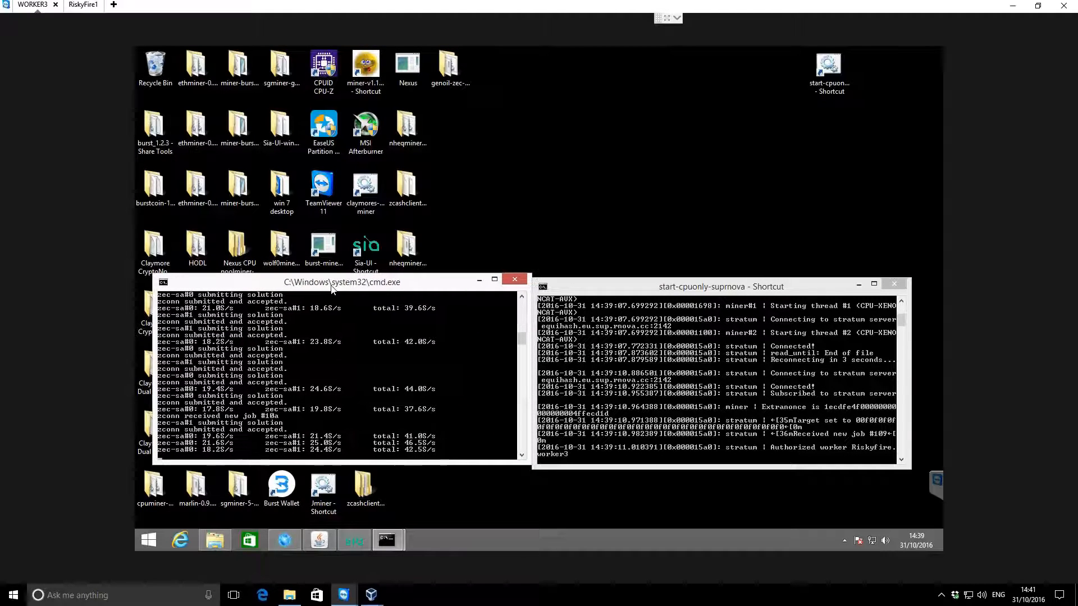
{"action": "left_click", "coordinate": [599, 289]}
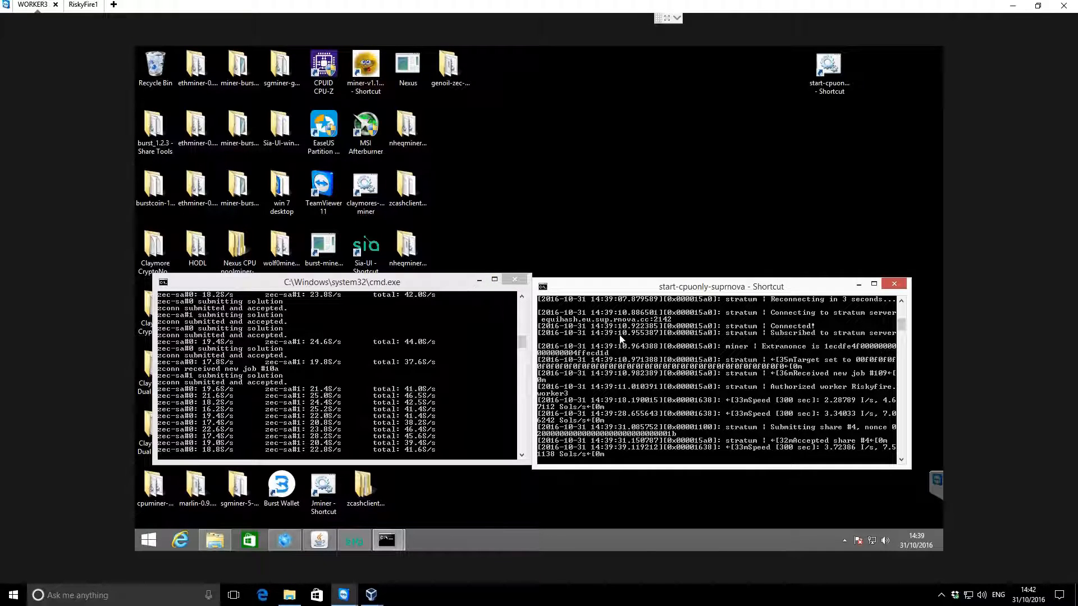
{"action": "left_click", "coordinate": [576, 225]}
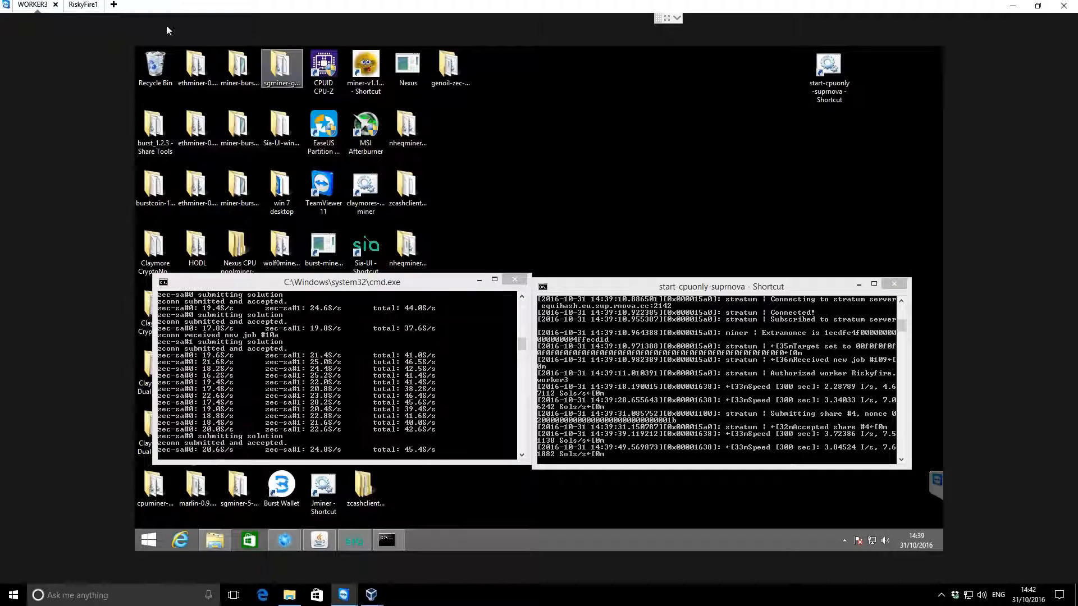
Switch to the RiskyFire1 remote session and check its graphics card model and driver version in MSI Afterburner
{"action": "left_click", "coordinate": [90, 7]}
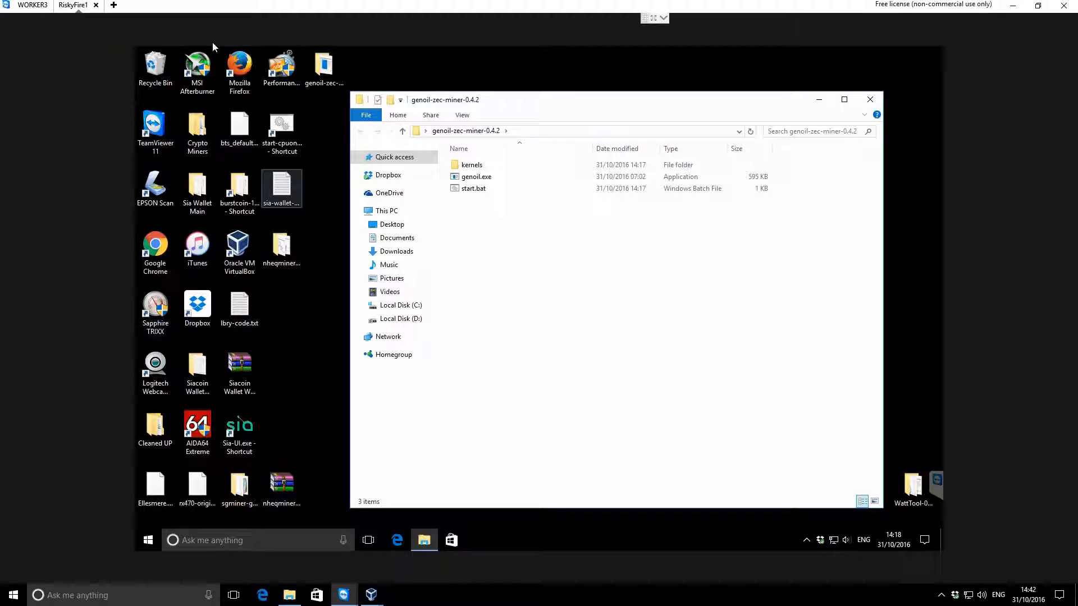
{"action": "double_click", "coordinate": [198, 65]}
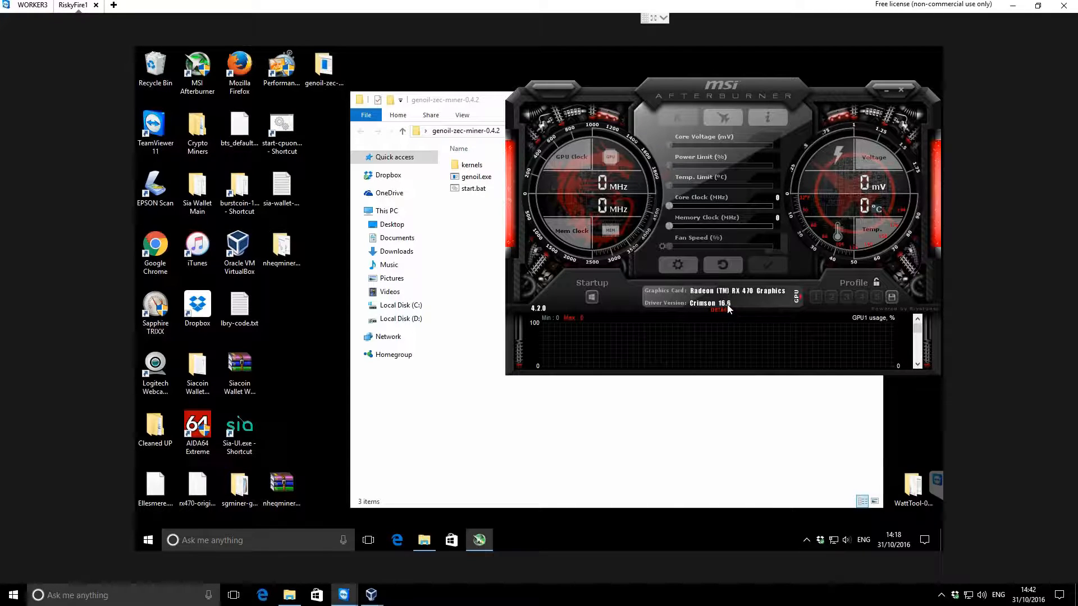
{"action": "left_click", "coordinate": [902, 90]}
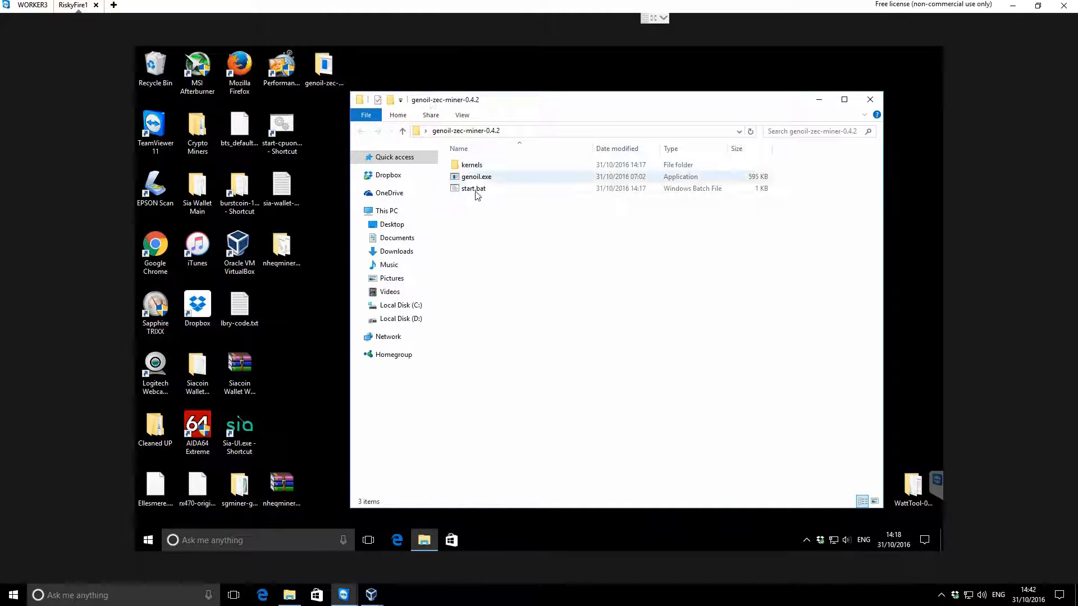
Open the running Sapphire TRIXX utility, examine the GPU and memory clocks, and minimize it
{"action": "left_click", "coordinate": [806, 540]}
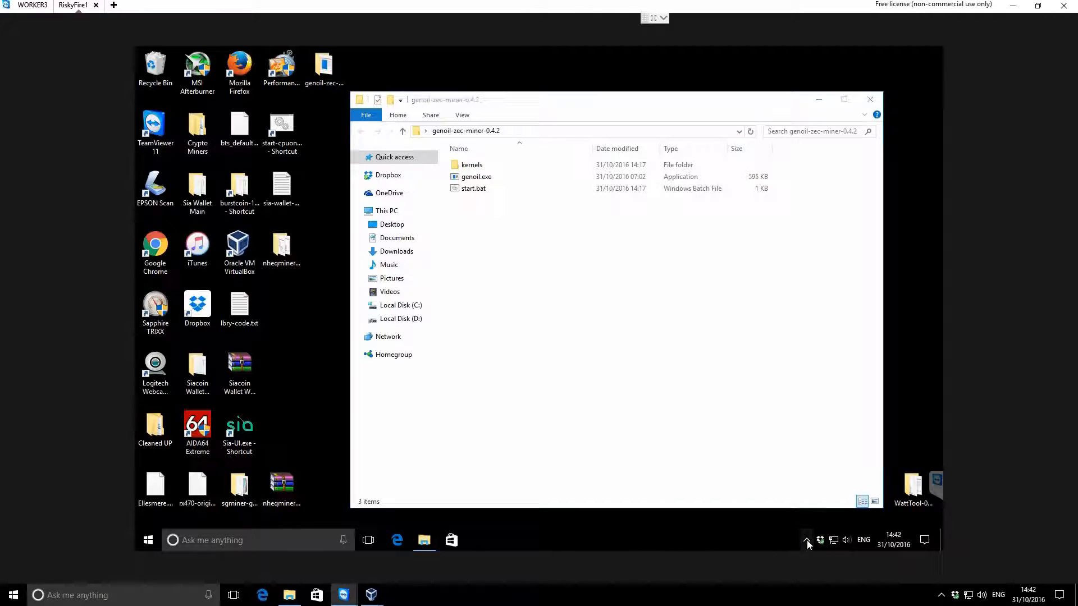
{"action": "right_click", "coordinate": [825, 491]}
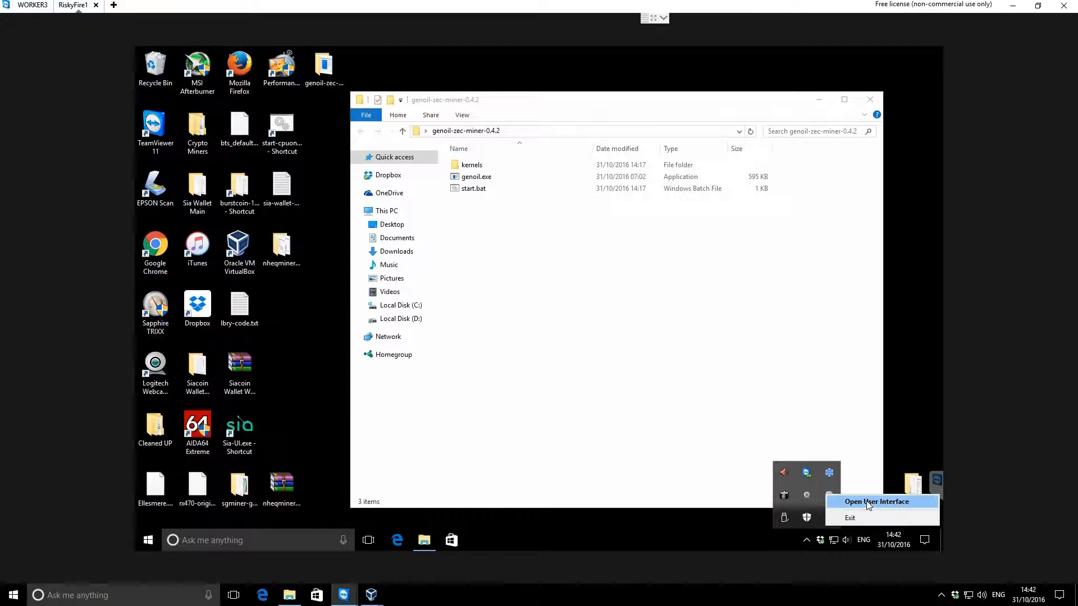
{"action": "left_click", "coordinate": [867, 498]}
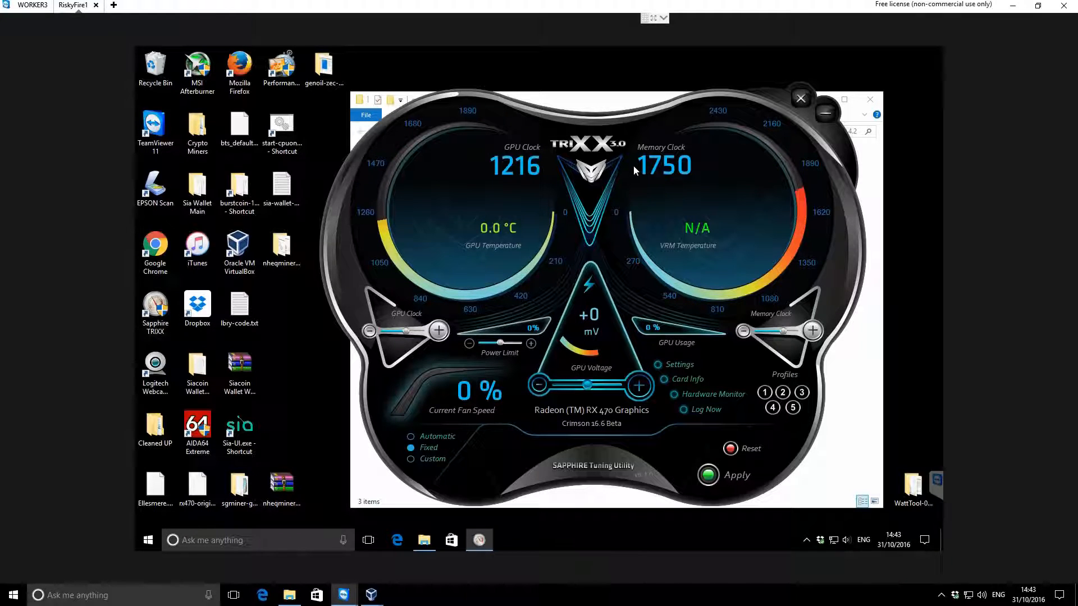
{"action": "left_click", "coordinate": [823, 113]}
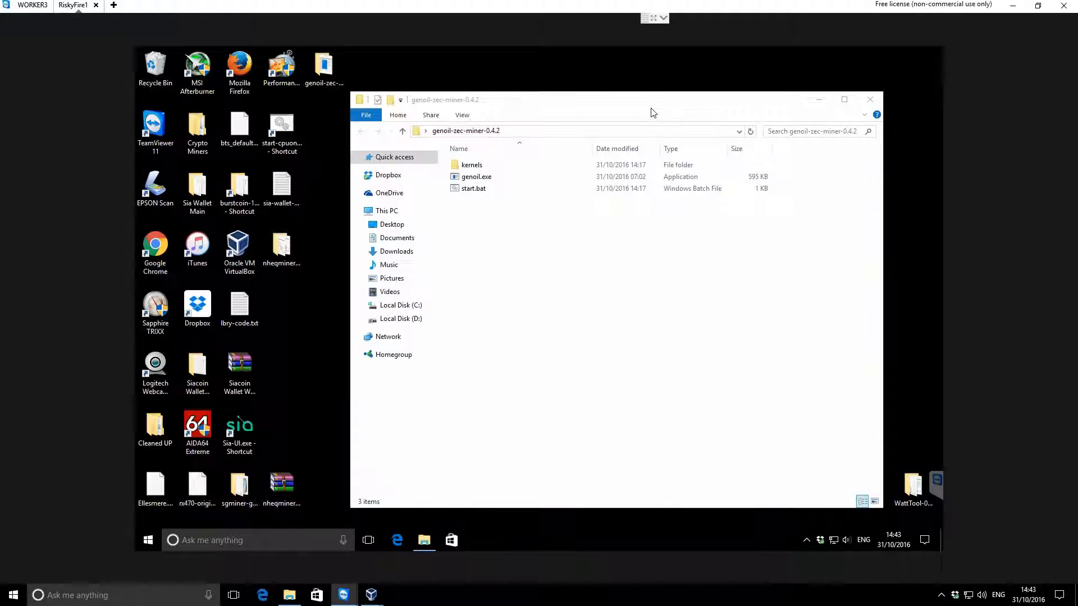
Open start.bat for editing, examine the worker name in the miner command line, and close the file
{"action": "right_click", "coordinate": [479, 190]}
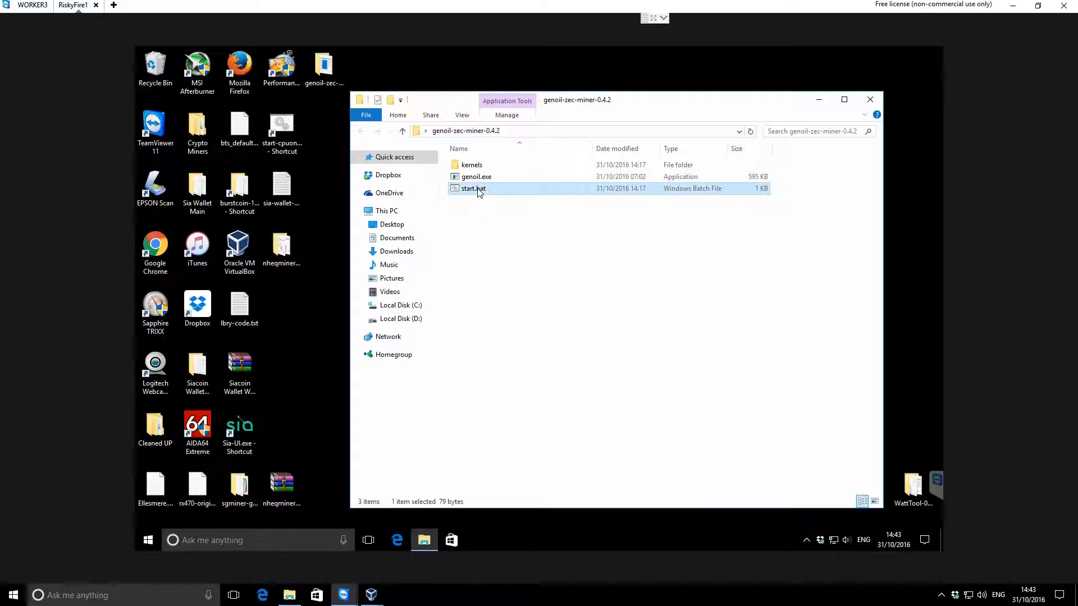
{"action": "left_click", "coordinate": [516, 210]}
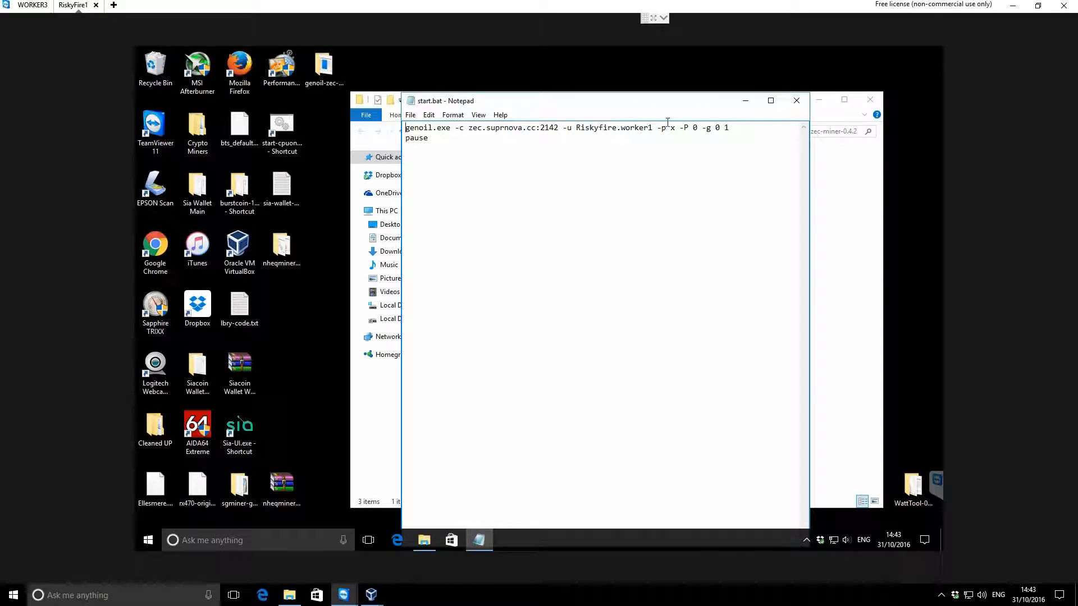
{"action": "left_click", "coordinate": [649, 141]}
{"action": "left_click_drag", "start_coordinate": [653, 128], "coordinate": [620, 129]}
{"action": "left_click", "coordinate": [628, 129]}
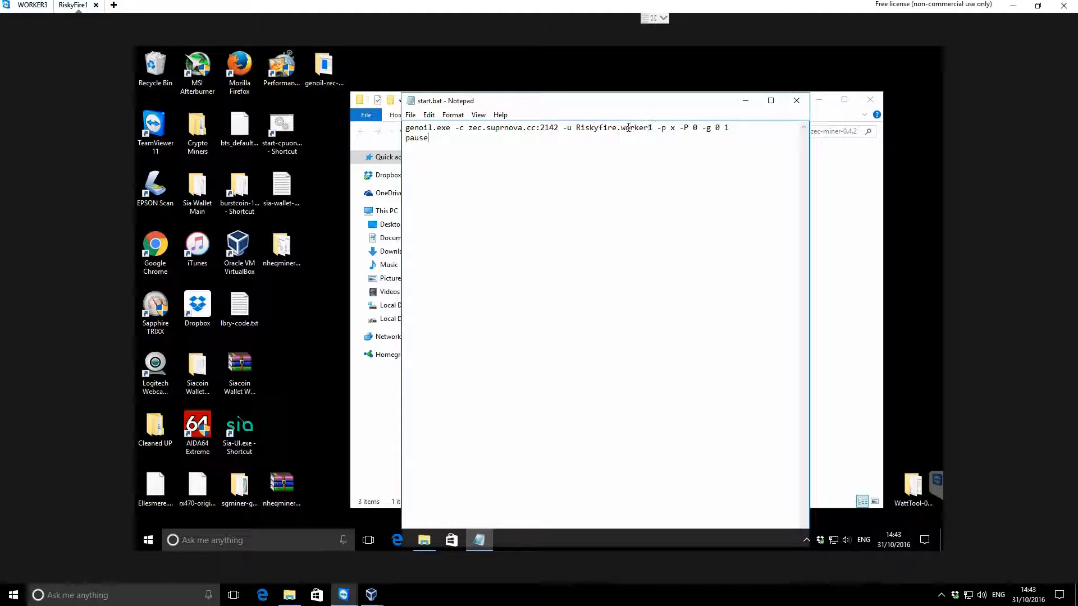
{"action": "left_click", "coordinate": [796, 100]}
Run start.bat from the genoil-zec-miner-0.4.2 folder to start mining on this machine
{"action": "left_click", "coordinate": [578, 307]}
{"action": "left_click", "coordinate": [477, 190]}
{"action": "left_click", "coordinate": [494, 240]}
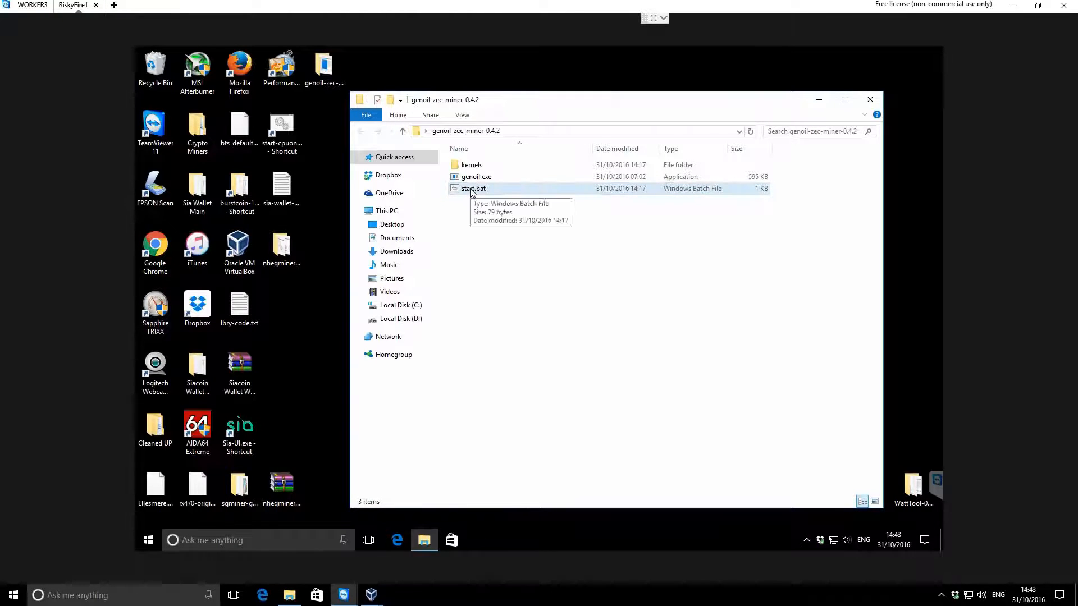
{"action": "double_click", "coordinate": [470, 190]}
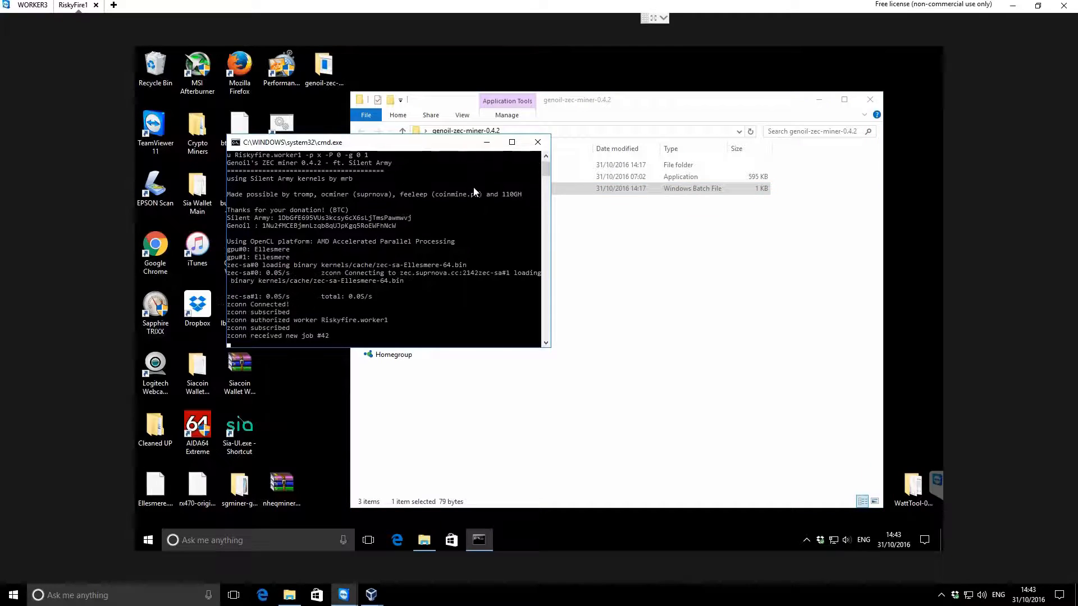